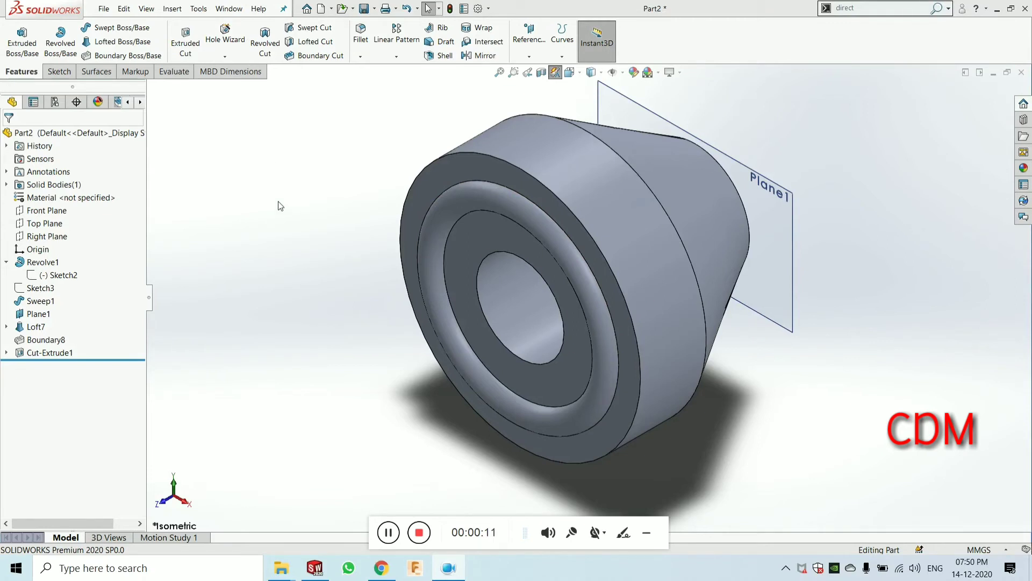
Start the Hole Wizard, try the C-Drilled Drilled legacy hole type and set the type back to Simple.
middle_click_drag(511, 338, 544, 192)
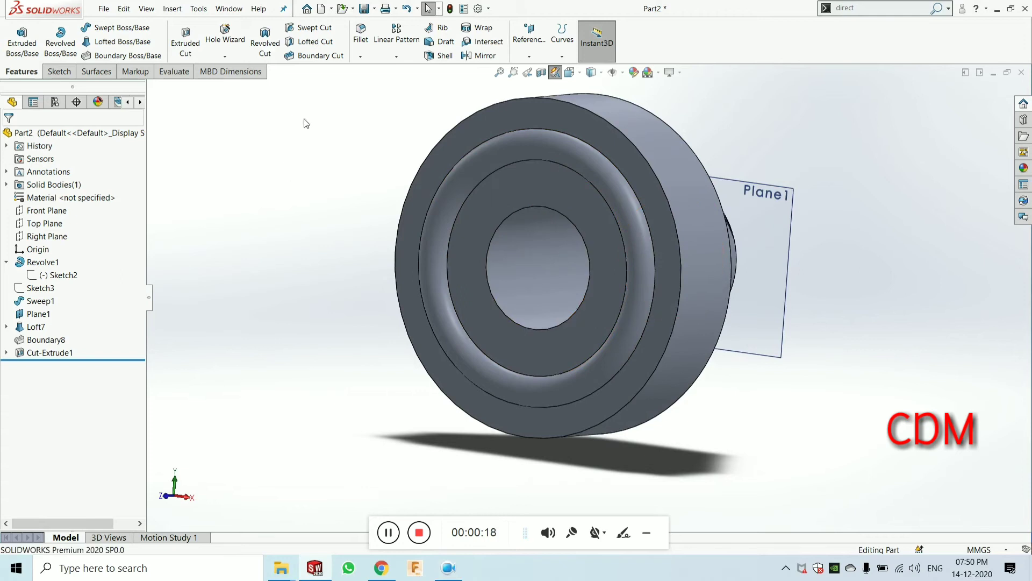
left_click(227, 28)
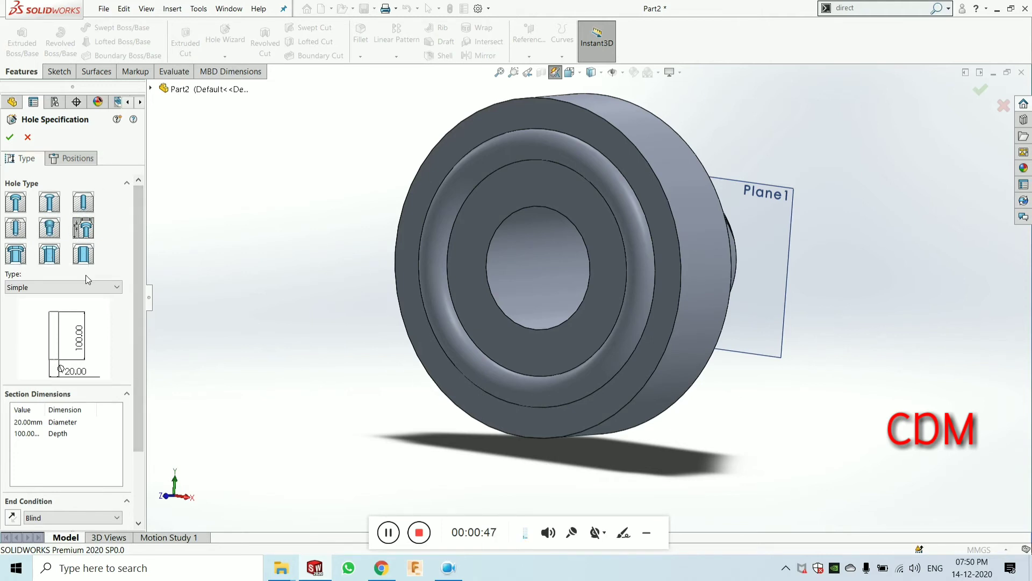
left_click(91, 293)
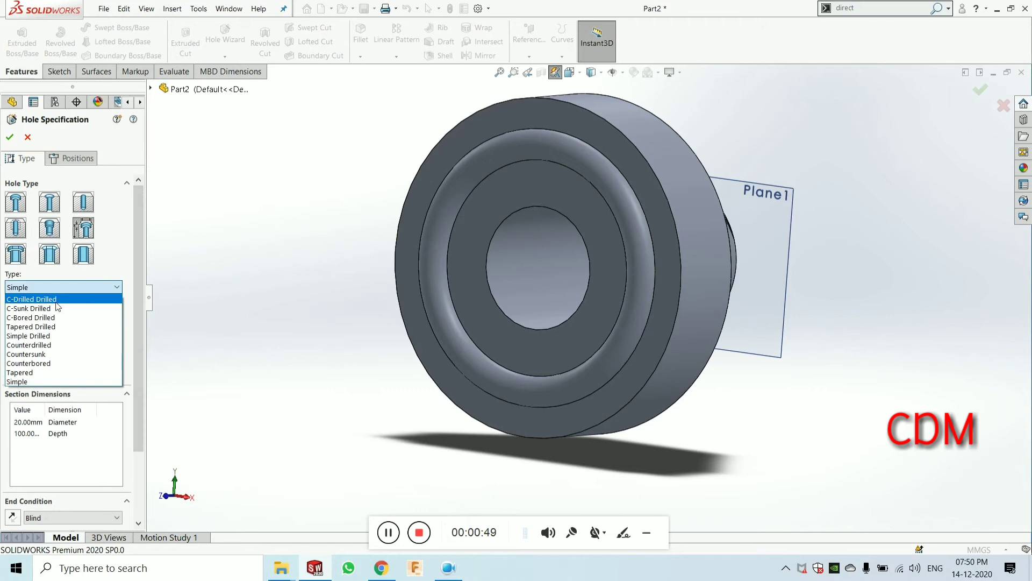
left_click(25, 288)
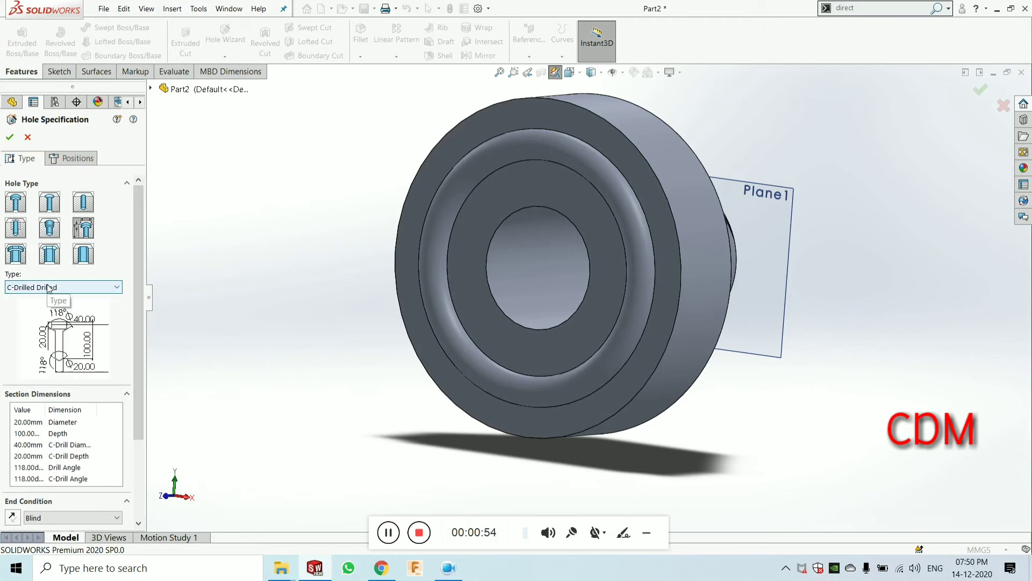
left_click(44, 288)
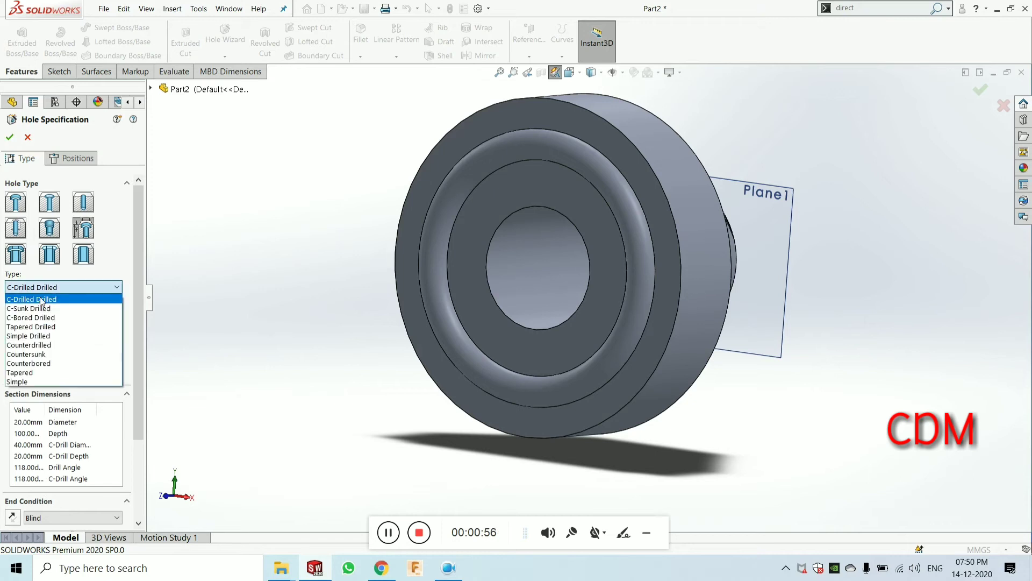
left_click(22, 381)
mouse_move(141, 306)
left_mouse_down()
mouse_move(143, 385)
mouse_move(139, 290)
left_mouse_up()
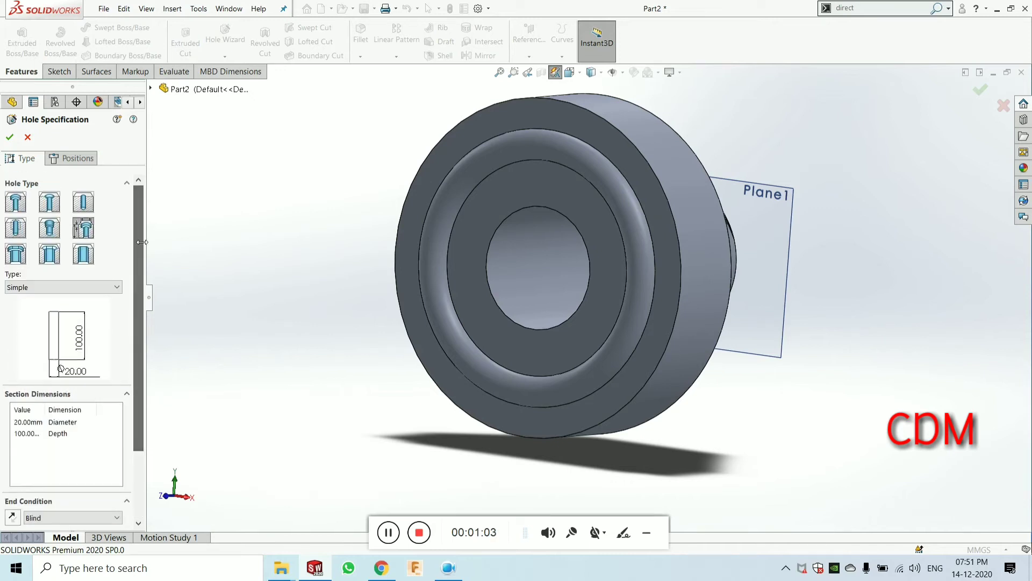
Choose a counterbore hole using the ANSI Metric standard and the Hex Cap Screw - ANSI B18.2.3.1M type.
left_click(16, 201)
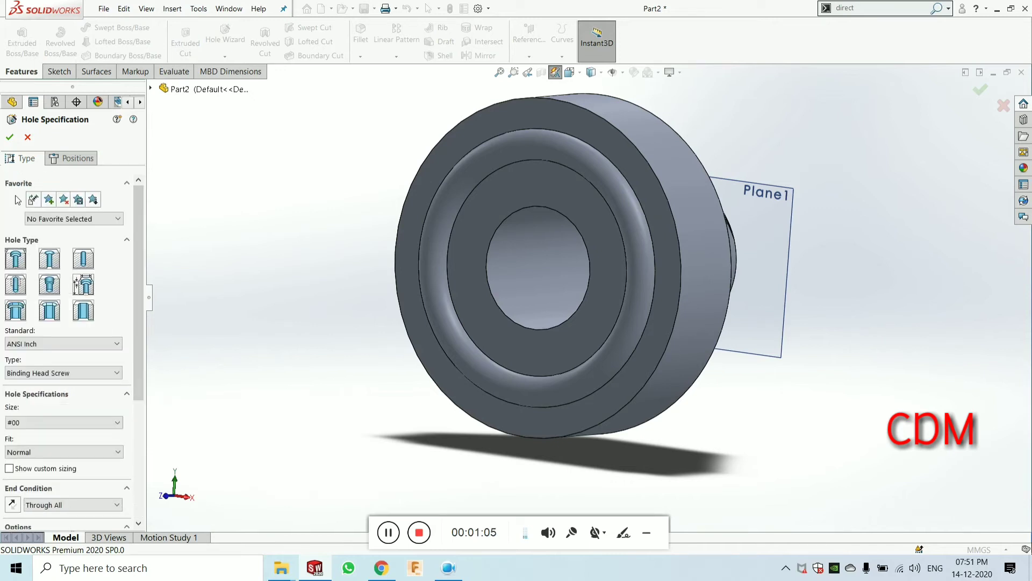
left_click(47, 343)
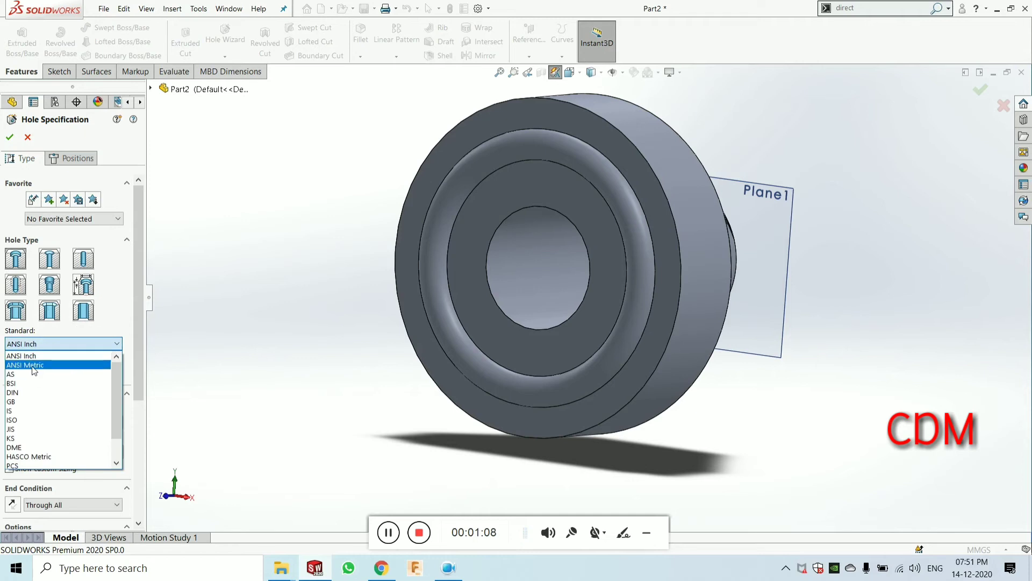
left_click(34, 365)
left_click(48, 344)
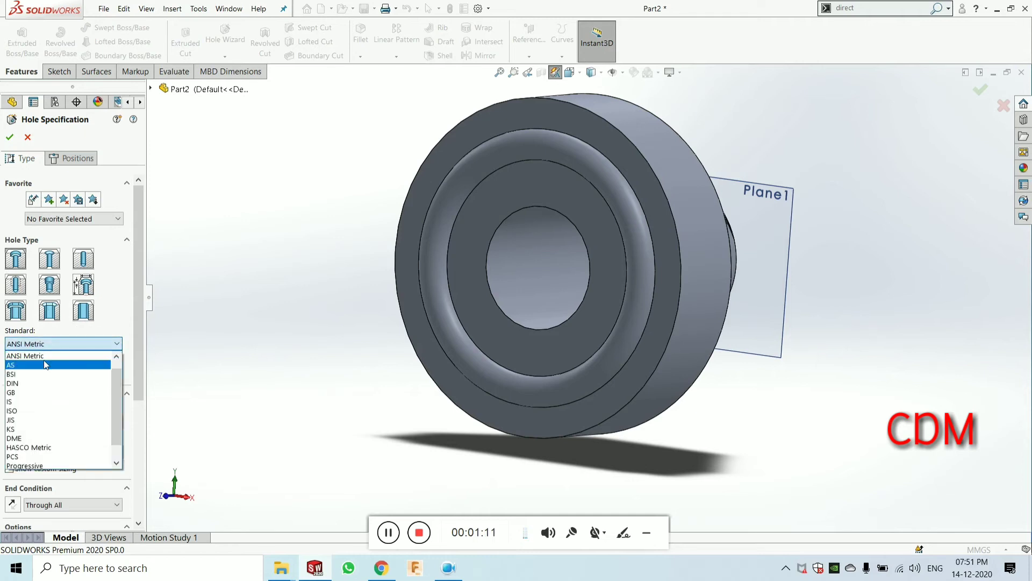
scroll(41, 356, "up", 1)
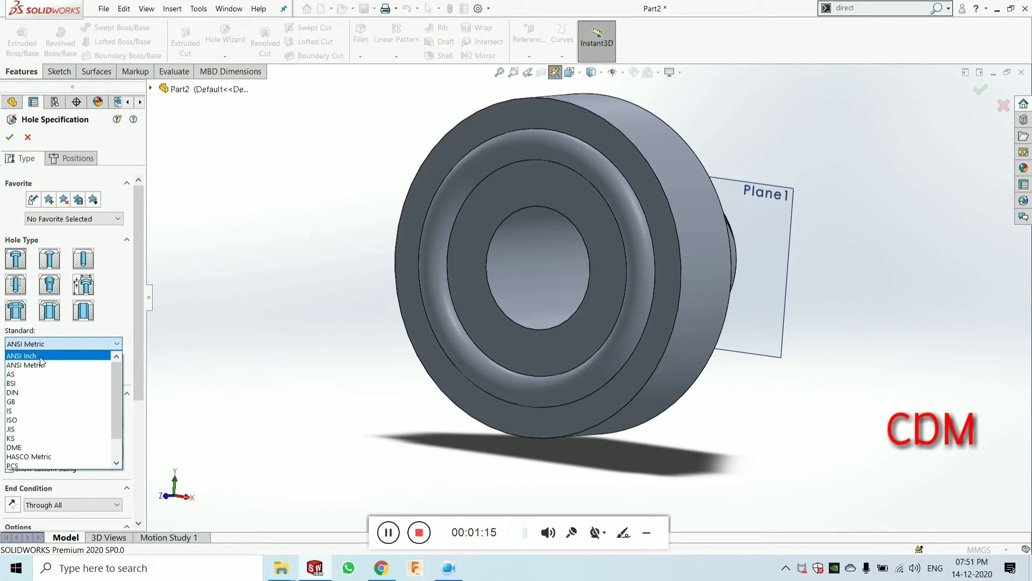
left_click(35, 365)
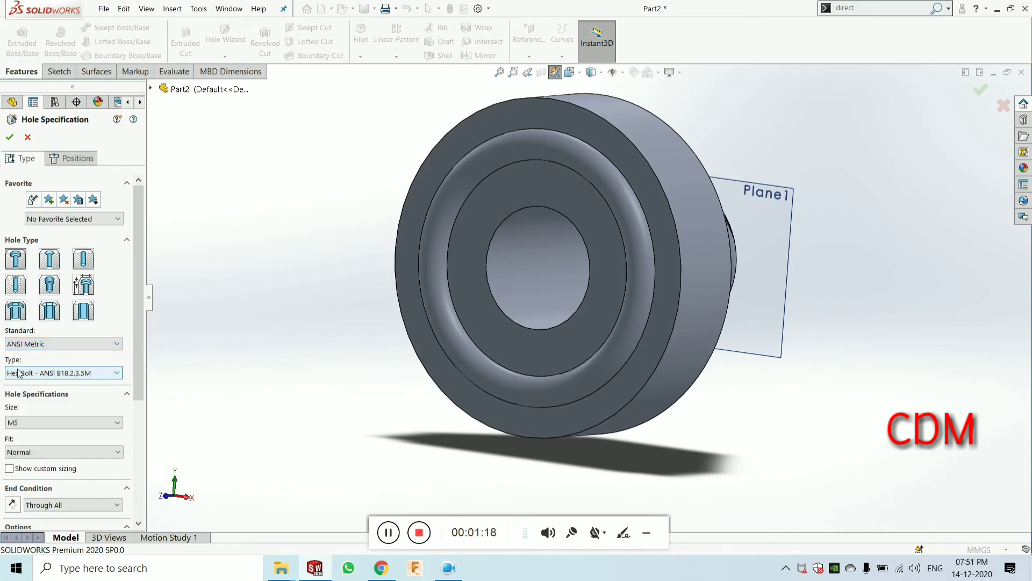
left_click(83, 374)
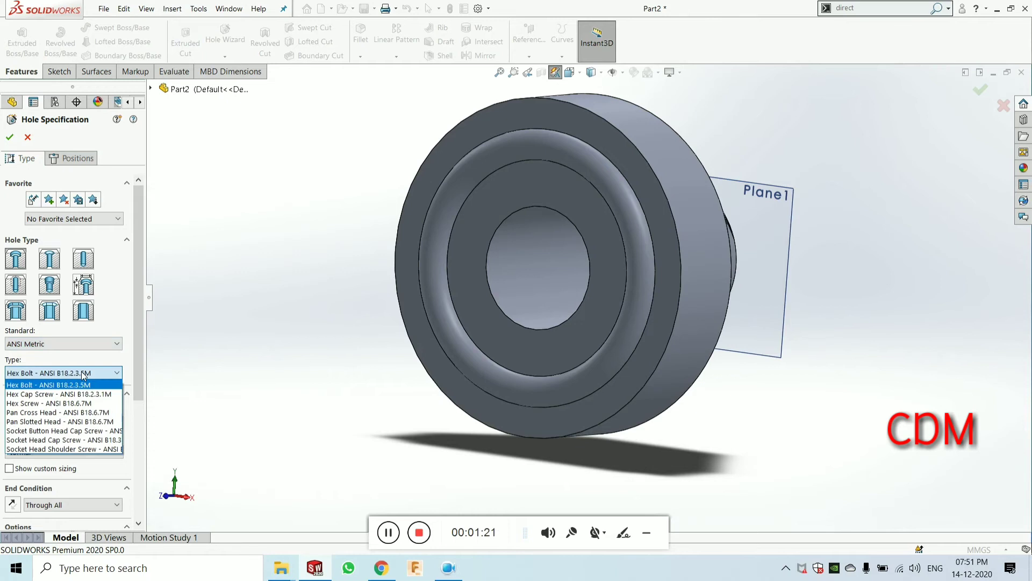
left_click(44, 396)
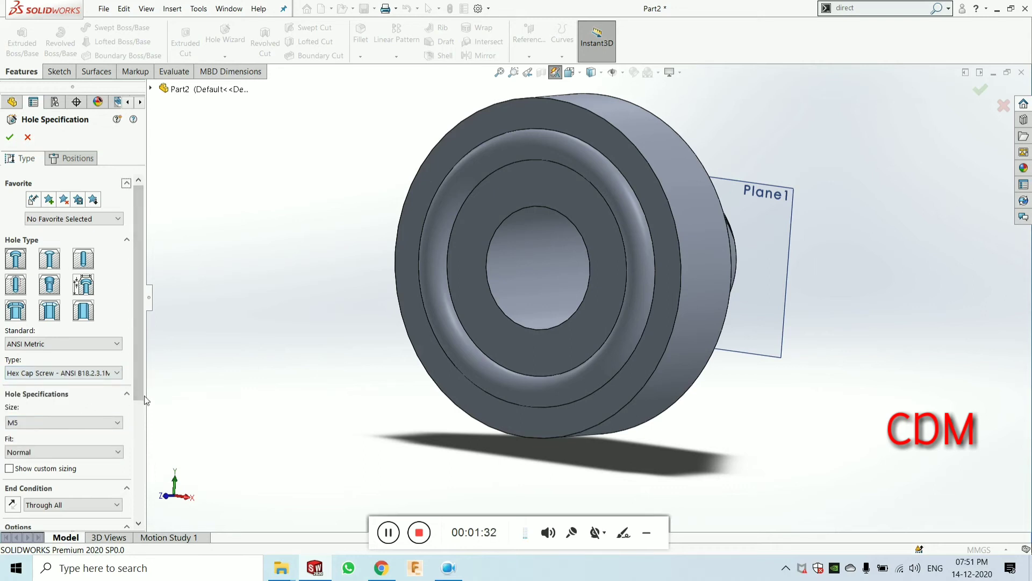
Set the counterbore hole size to M6 with a Close fit.
left_click_drag(137, 377, 139, 414)
left_click(48, 370)
left_click(40, 391)
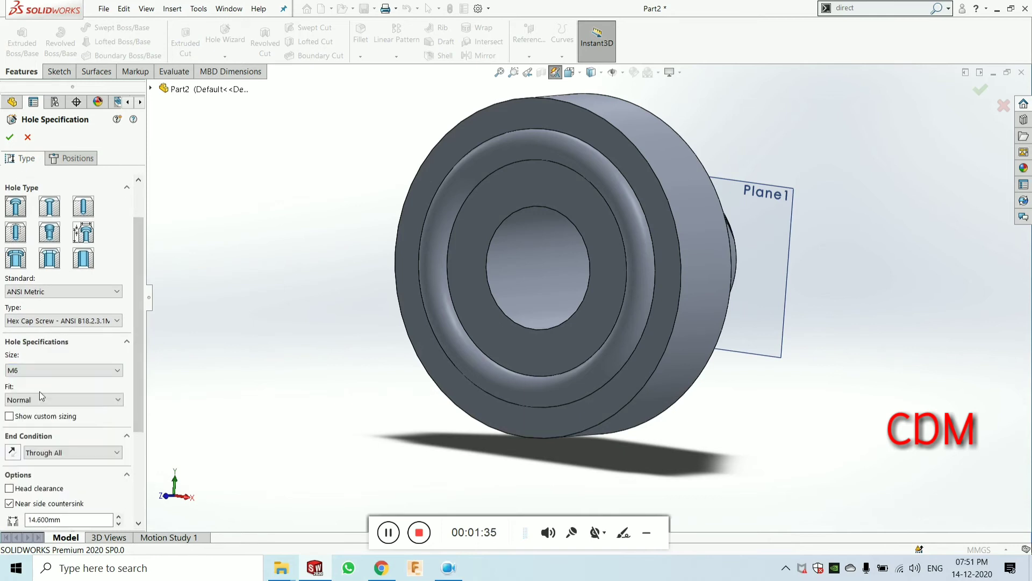
left_click(93, 400)
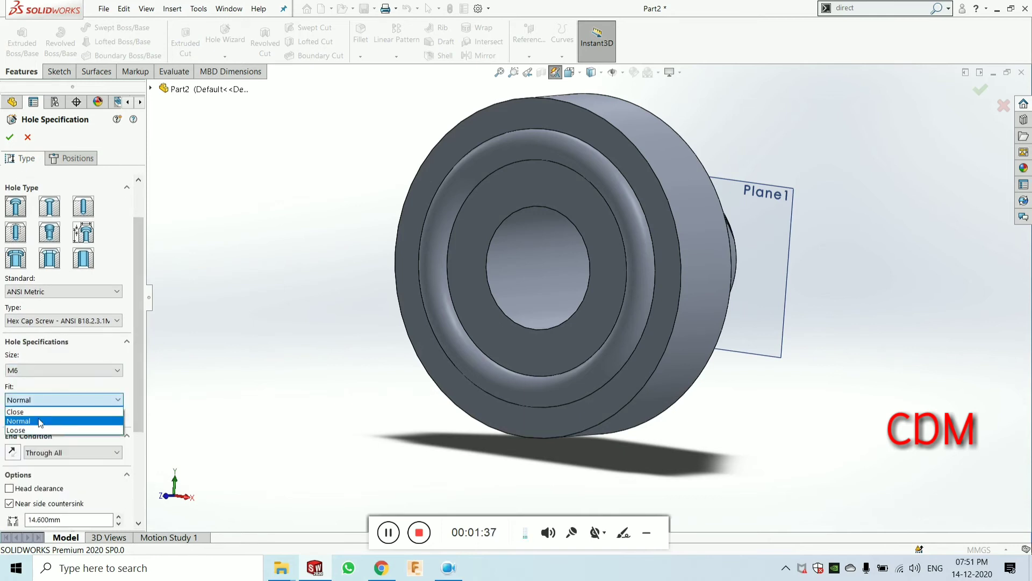
left_click(36, 412)
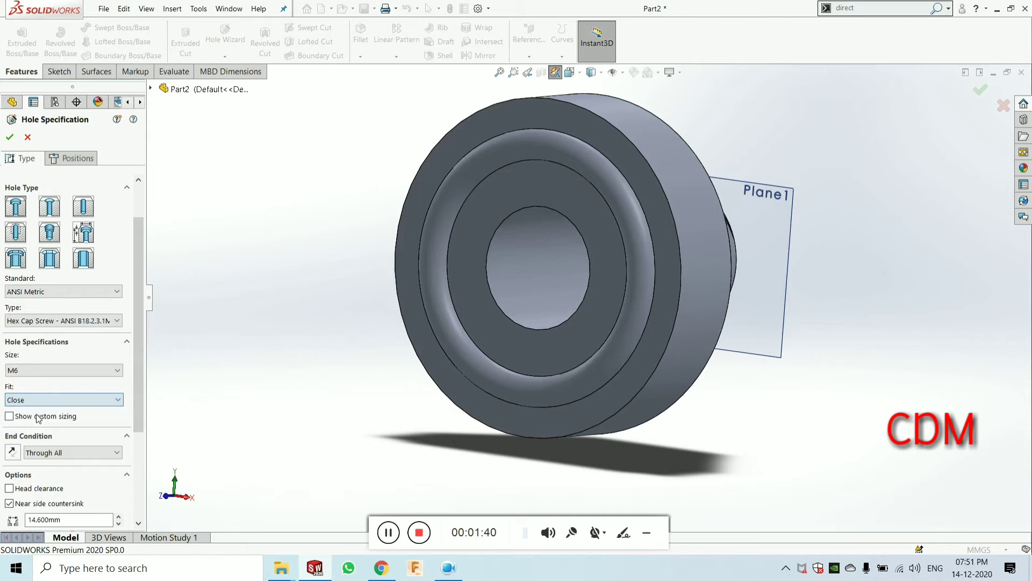
left_click_drag(136, 371, 138, 418)
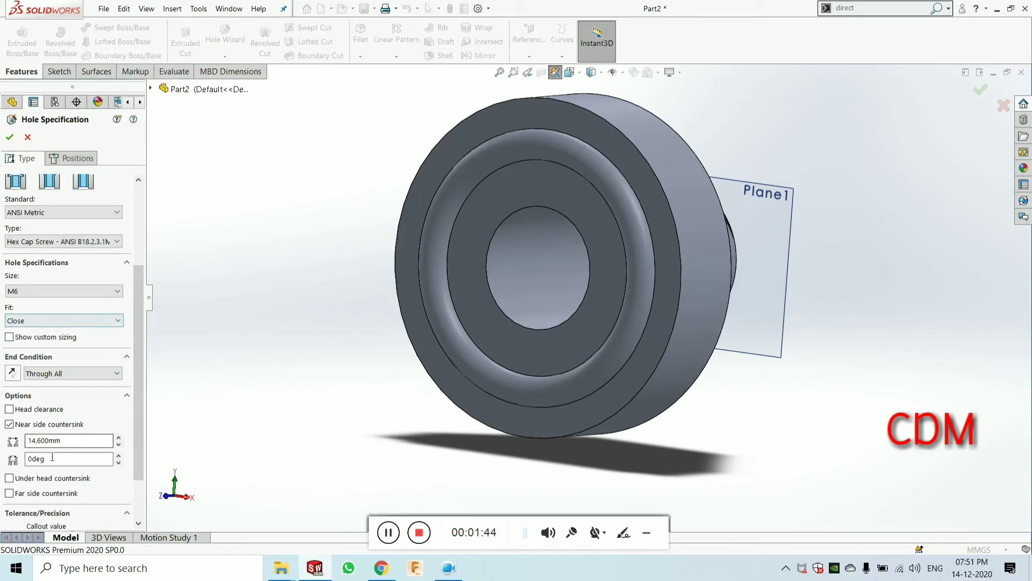
left_click_drag(141, 398, 143, 444)
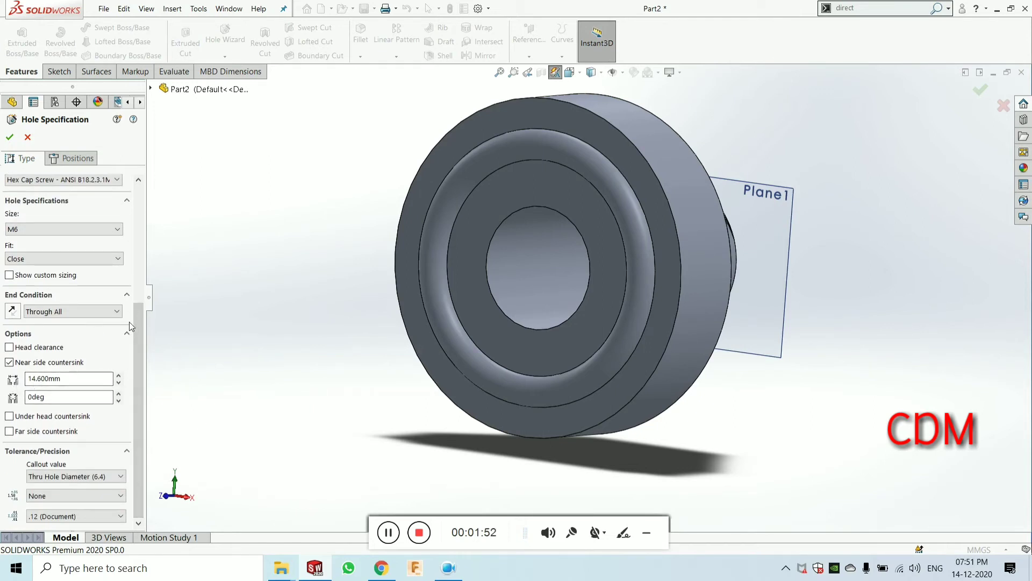
left_click_drag(137, 324, 142, 189)
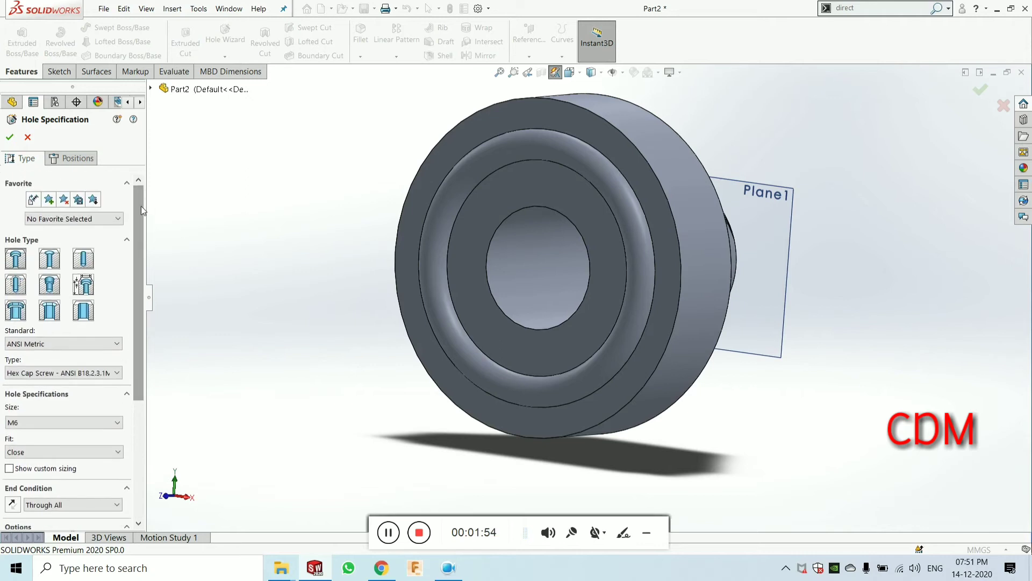
Position the hole with a 3D sketch, placing one point on the inner ring face above the central bore.
left_click(74, 160)
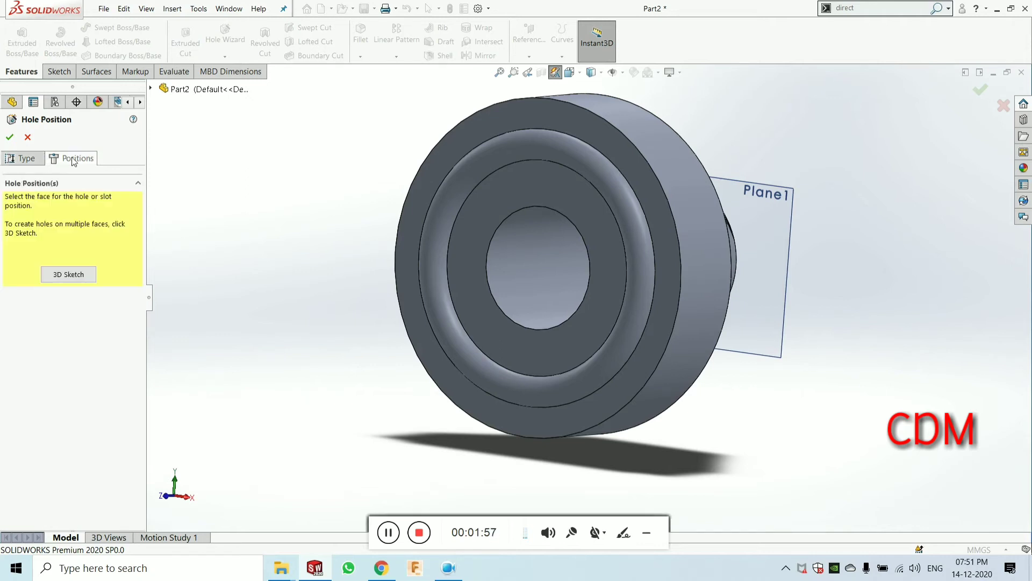
left_click(67, 275)
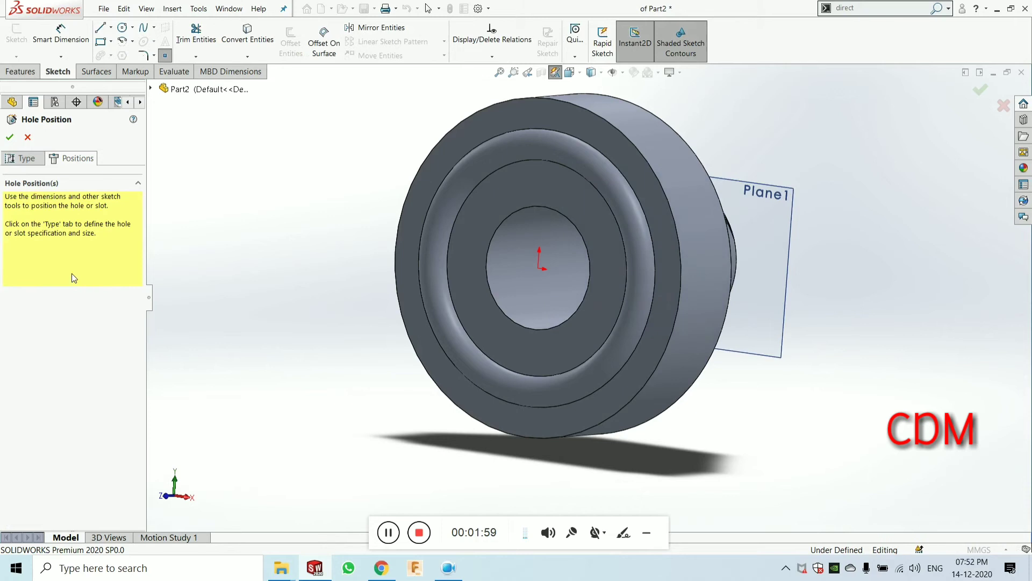
scroll(524, 199, "down", 5)
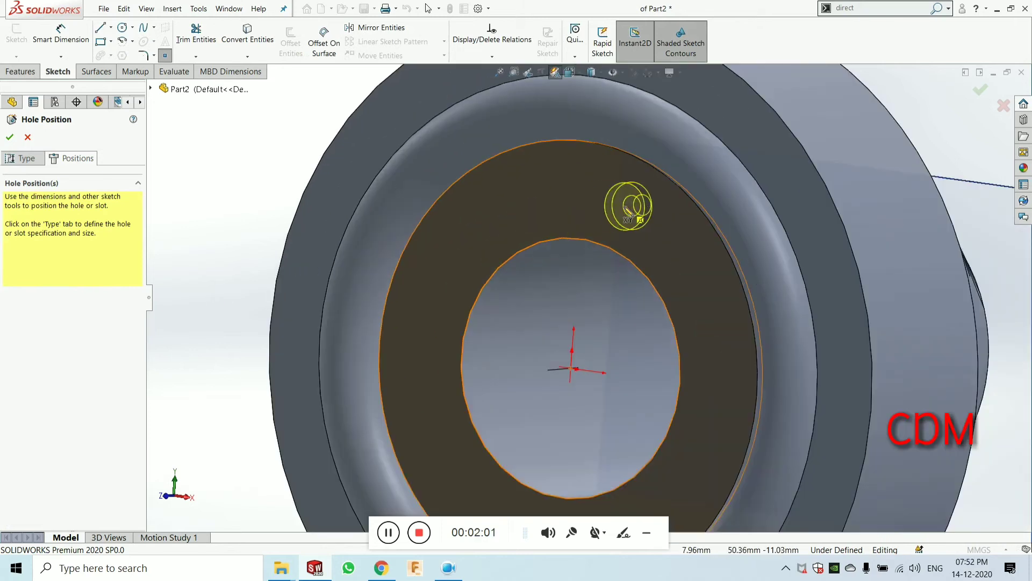
left_click(579, 197)
scroll(580, 239, "up", 3)
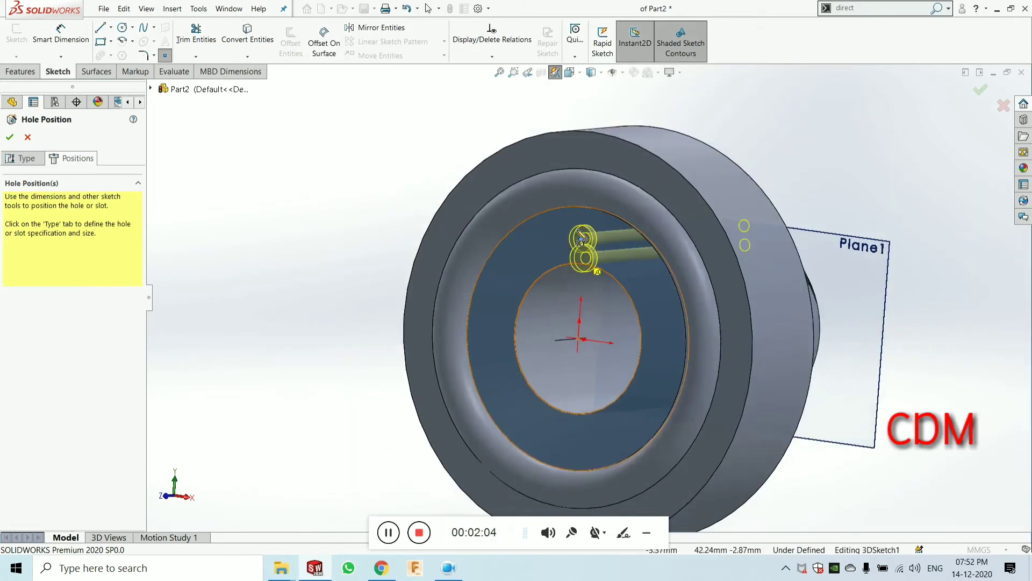
mouse_move(579, 258)
middle_mouse_down()
mouse_move(591, 335)
mouse_move(594, 298)
mouse_move(575, 325)
middle_mouse_up()
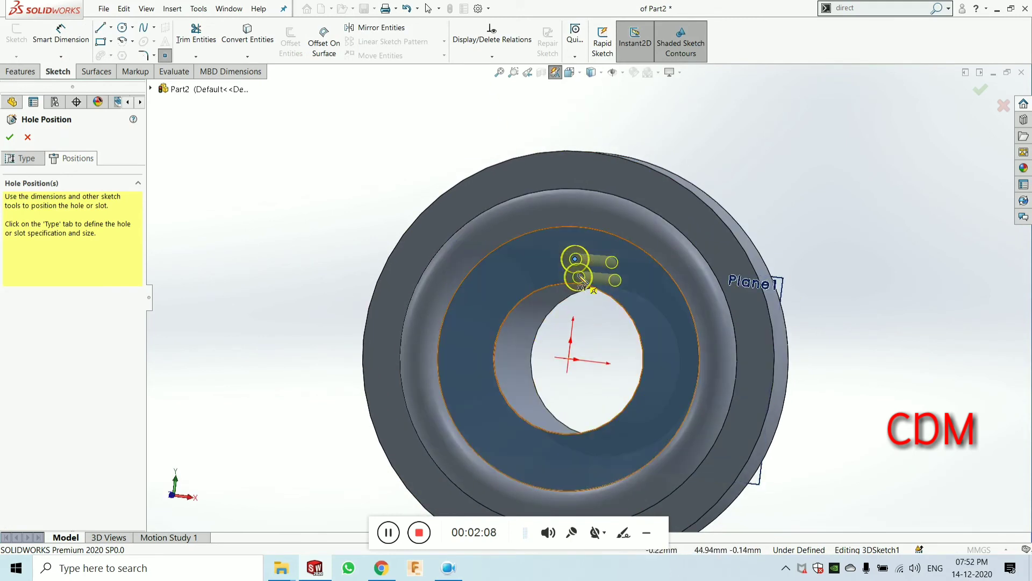
scroll(581, 277, "down", 3)
scroll(581, 278, "up", 5)
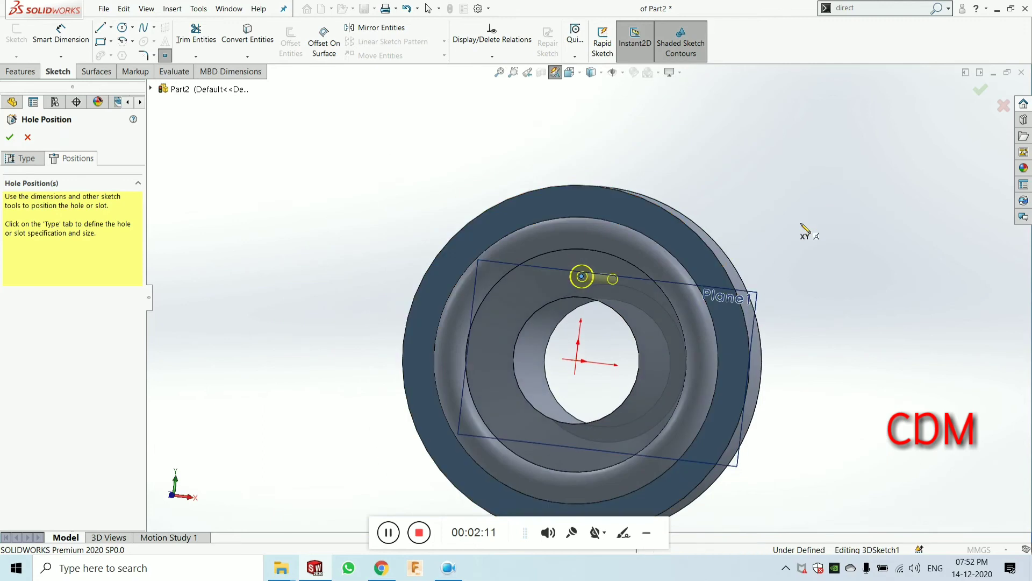
Dimension the distance between the hole point and the origin as 50 mm.
right_click_drag(798, 226, 798, 176)
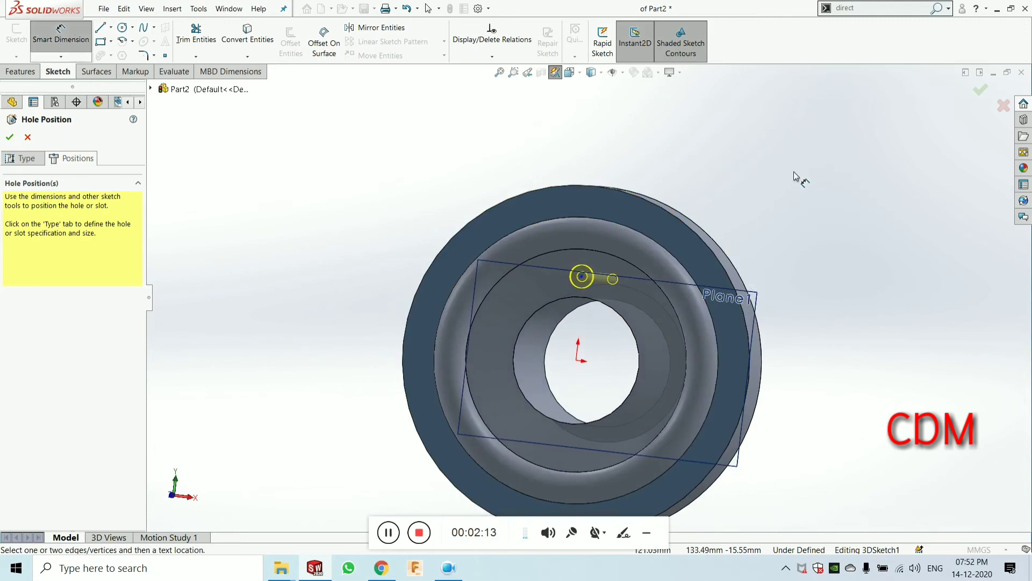
scroll(578, 277, "down", 5)
left_click(596, 227)
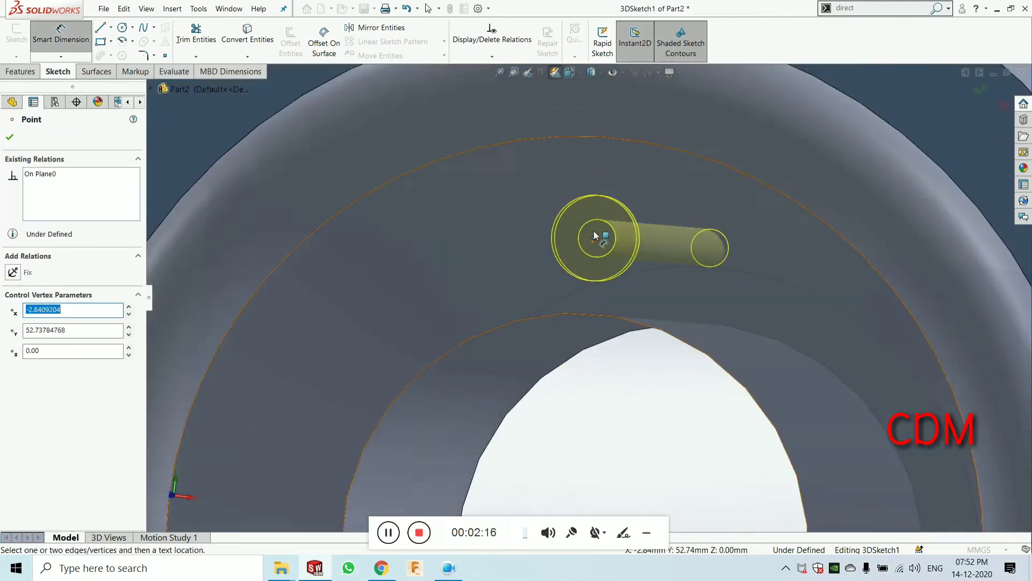
scroll(594, 301, "up", 3)
left_click(581, 443)
left_click(611, 393)
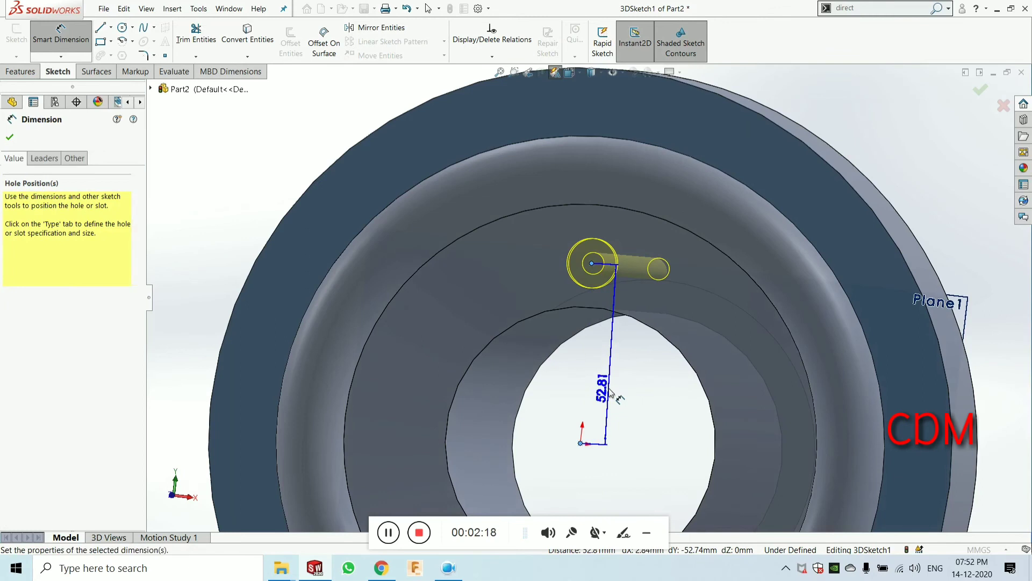
type("50")
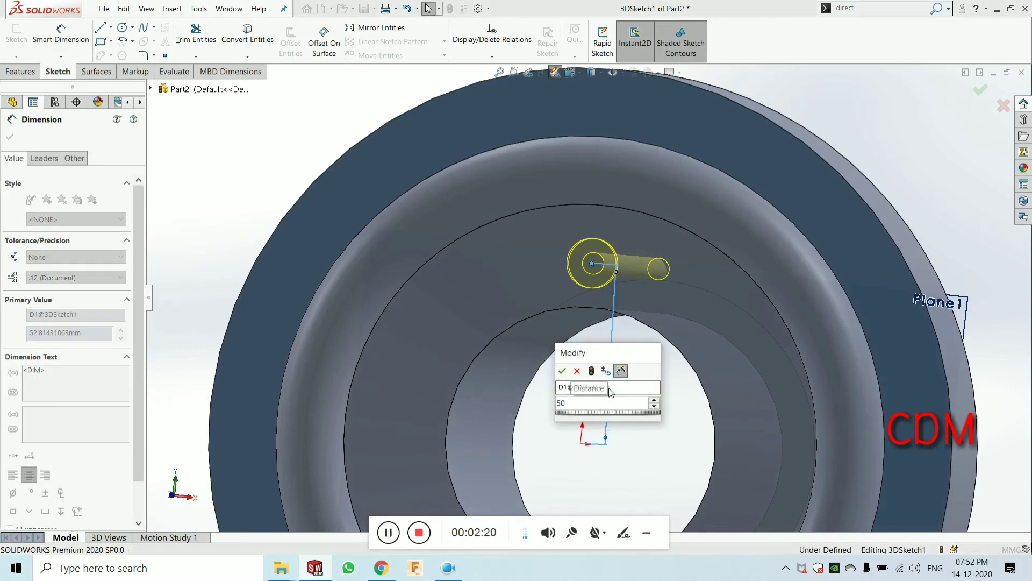
key("Return")
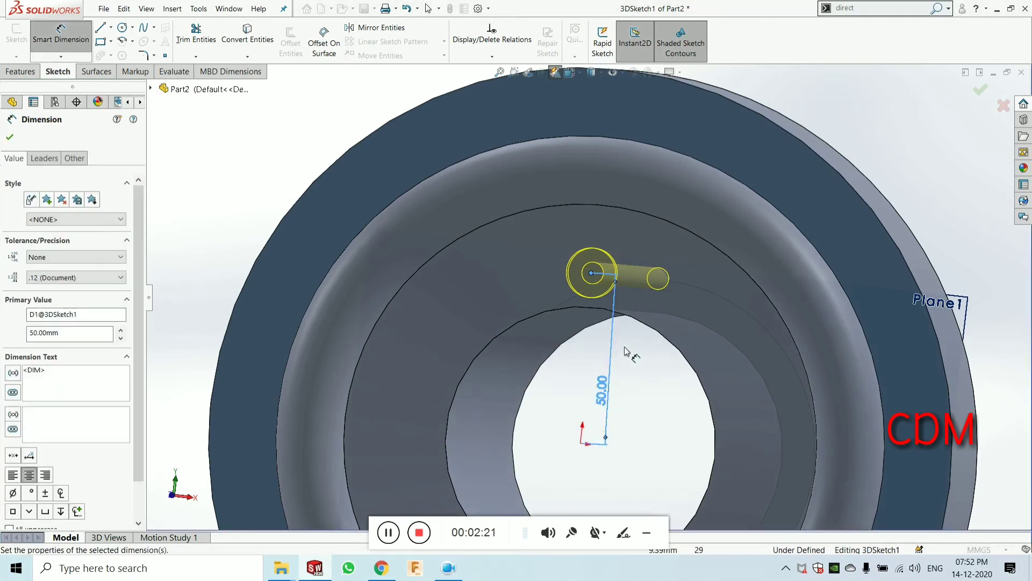
Change the hole point's distance from the origin to 55 mm.
double_click(604, 396)
type("55")
key("Return")
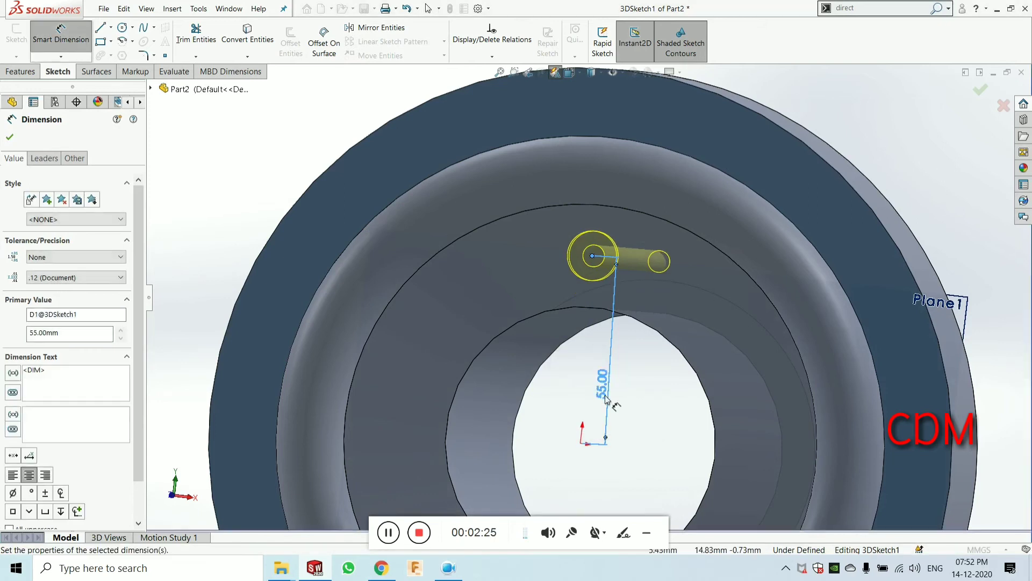
Exit dimensioning and try to add a Coincident relation between the hole point and the origin.
right_click(284, 162)
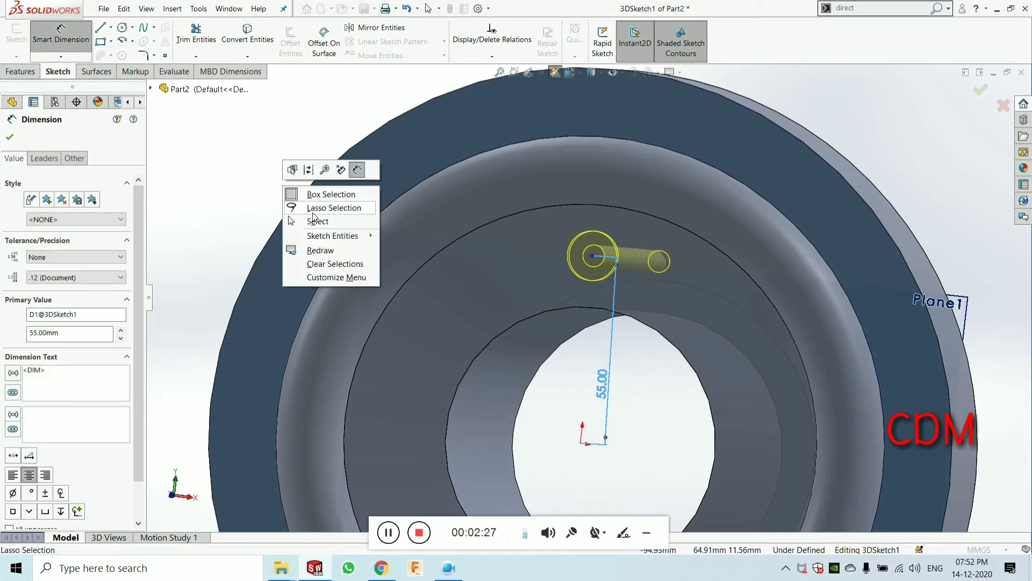
left_click(312, 215)
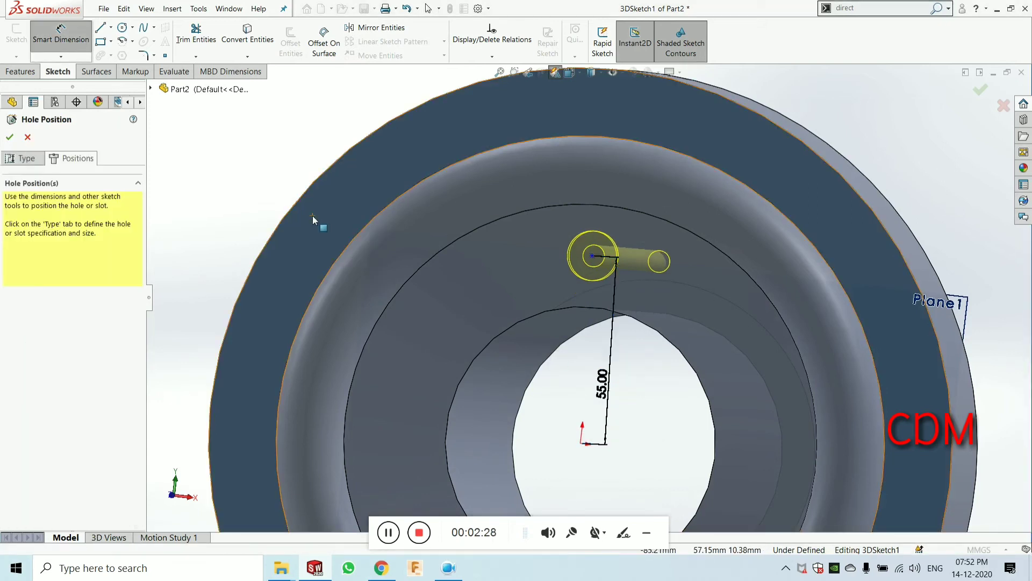
left_click(592, 256)
left_click(582, 443, "ctrl")
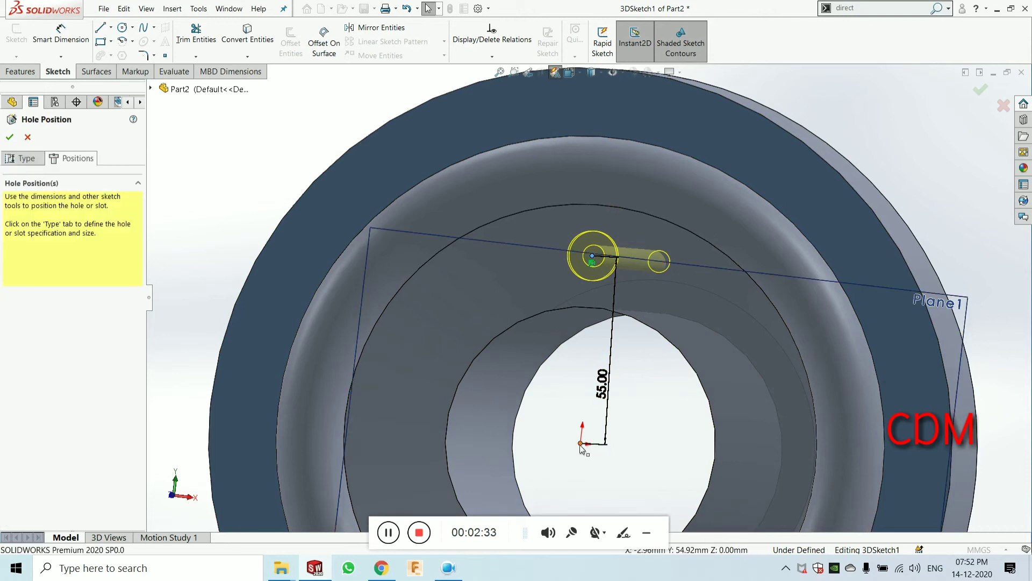
left_click(34, 377)
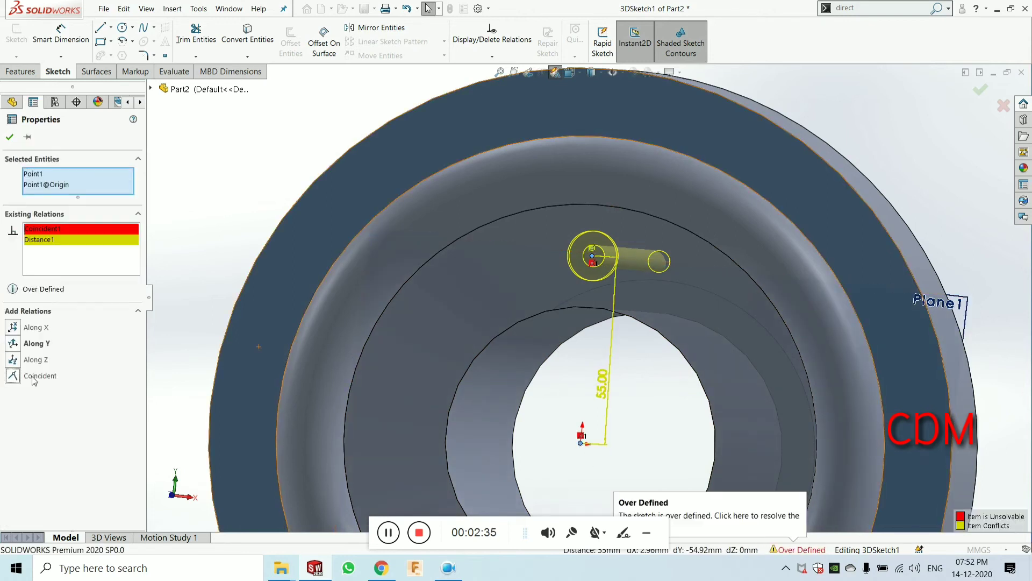
left_click(47, 243)
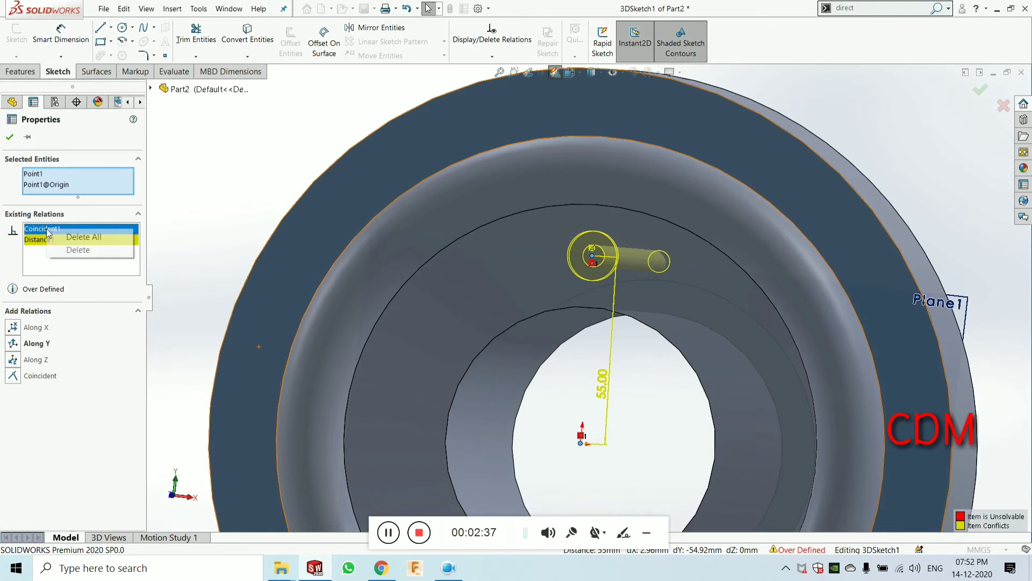
key("Delete")
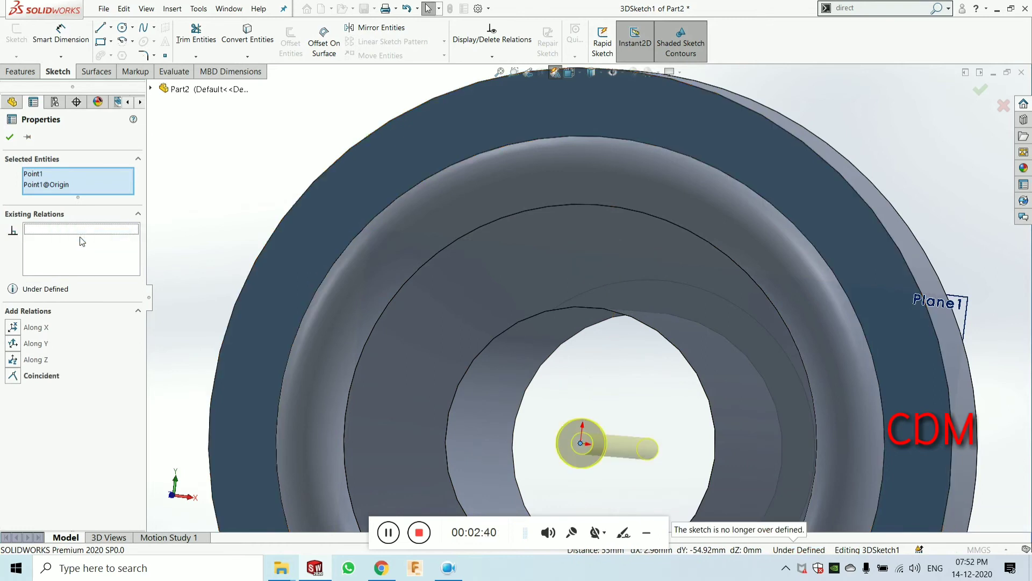
key("ctrl+z")
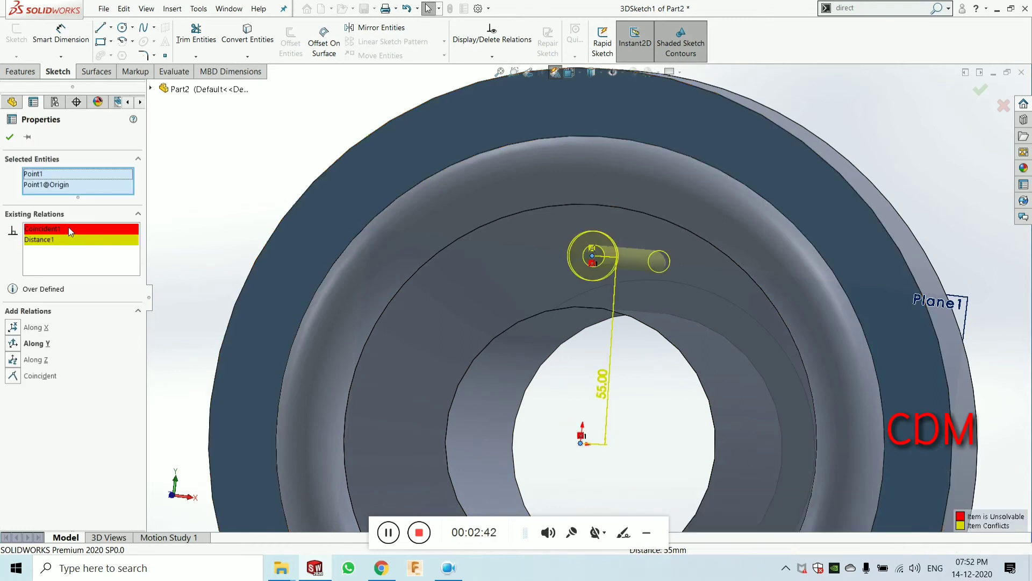
Delete the conflicting Coincident relation between the hole point and the origin, and make them Along Y instead.
right_click(69, 228)
left_click(99, 248)
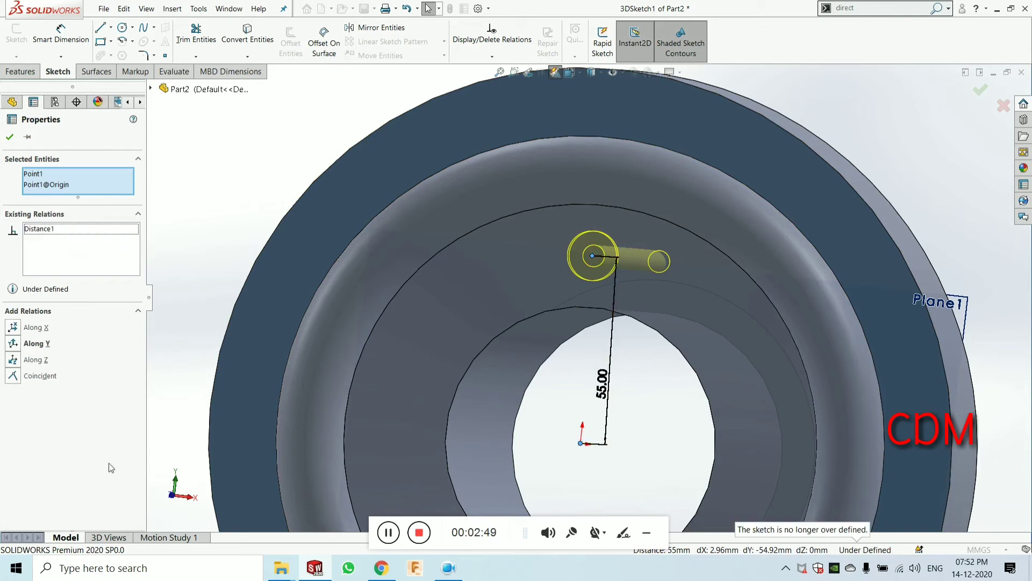
left_click(36, 344)
left_click(10, 136)
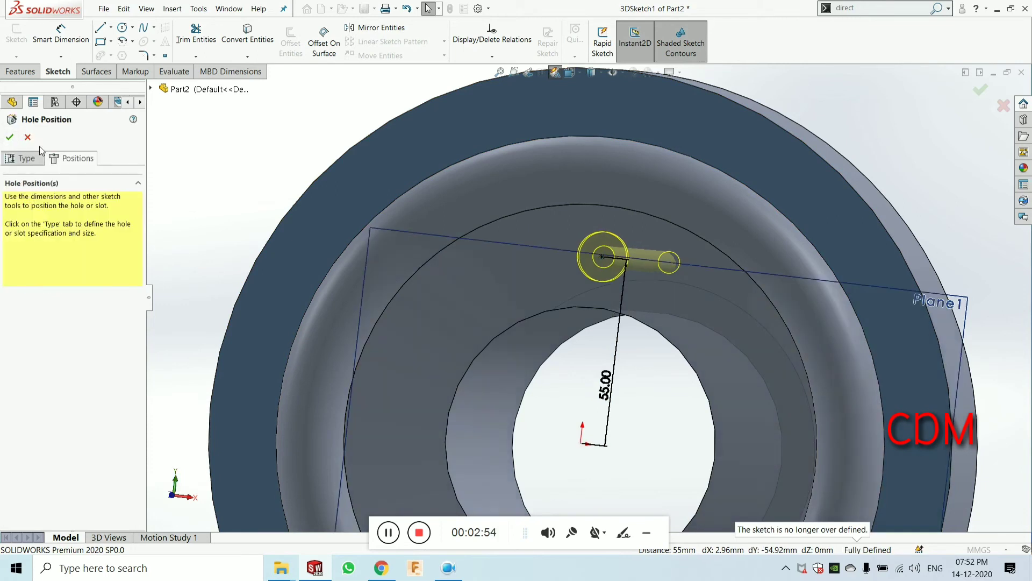
Finish the M6 counterbore hole and inspect it on the inner ring face.
key("f")
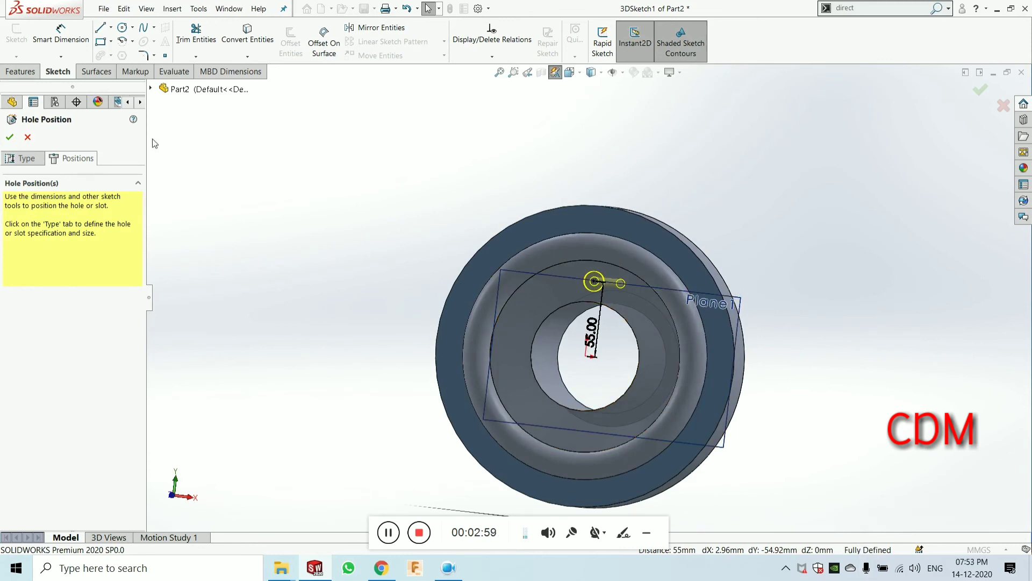
left_click(7, 137)
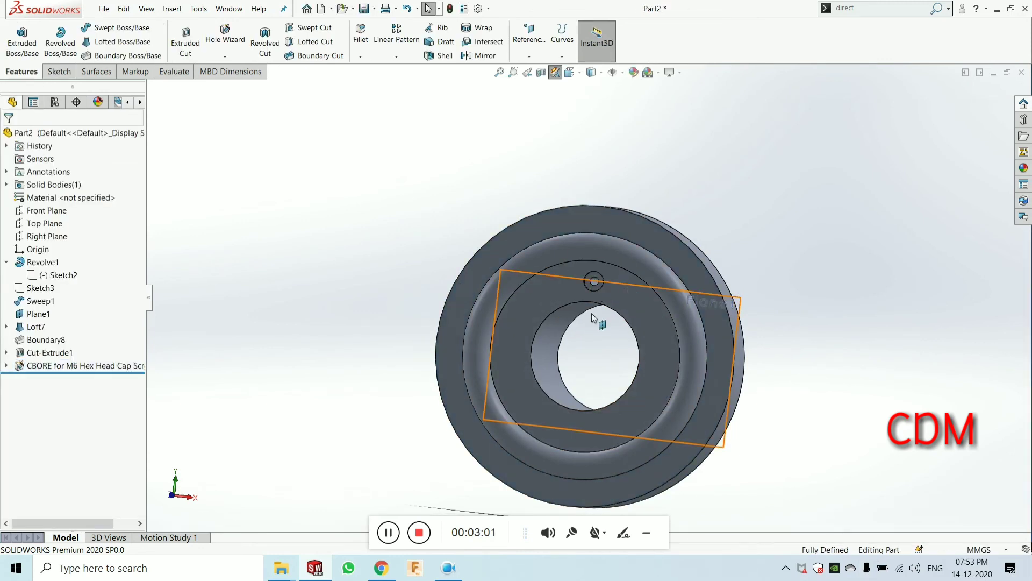
scroll(605, 319, "down", 4)
middle_click_drag(603, 303, 608, 234)
scroll(580, 303, "down", 4)
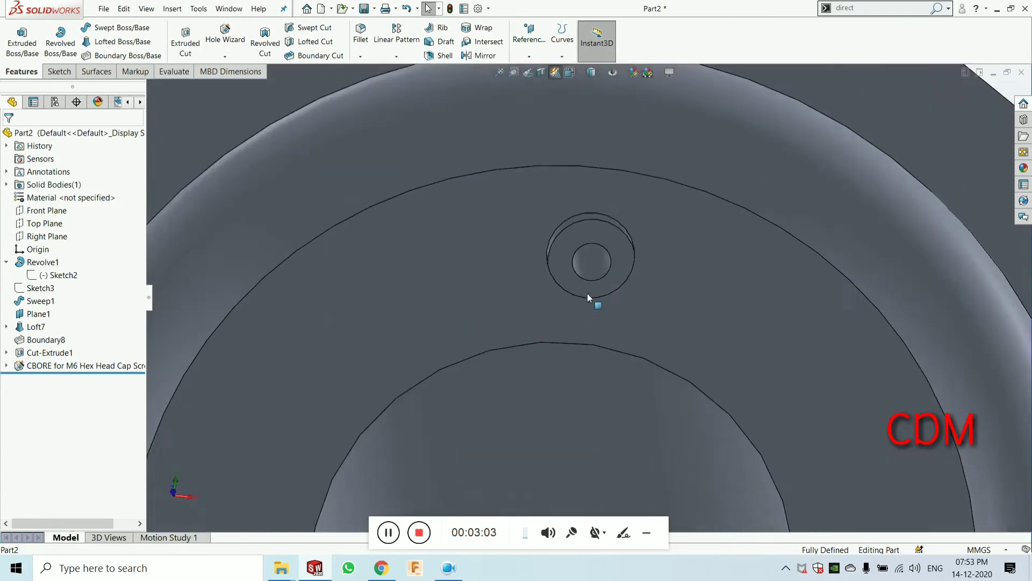
middle_click_drag(599, 276, 500, 317)
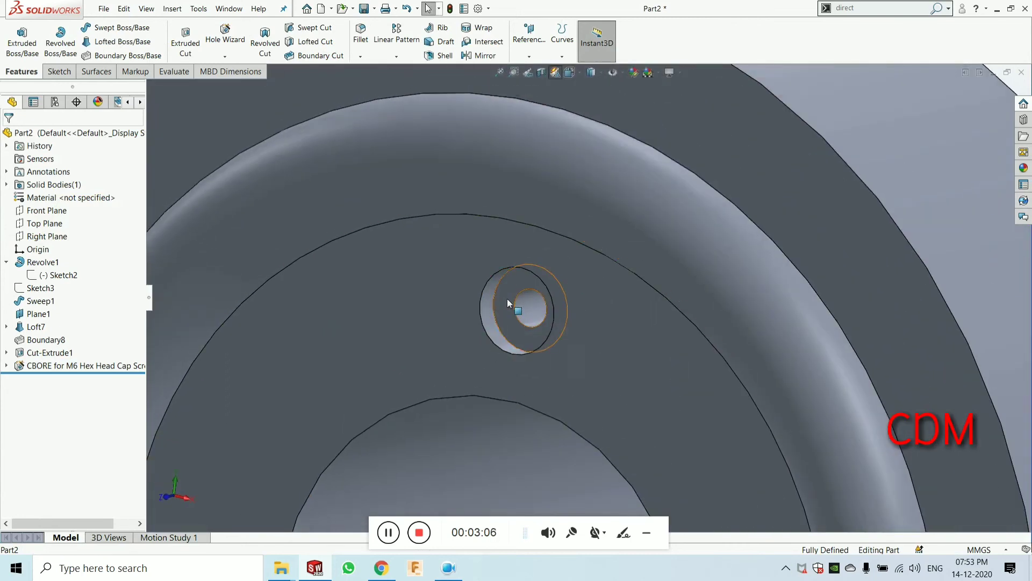
Reopen the M6 counterbore hole's specification and choose Through All as its end condition.
left_click(33, 371)
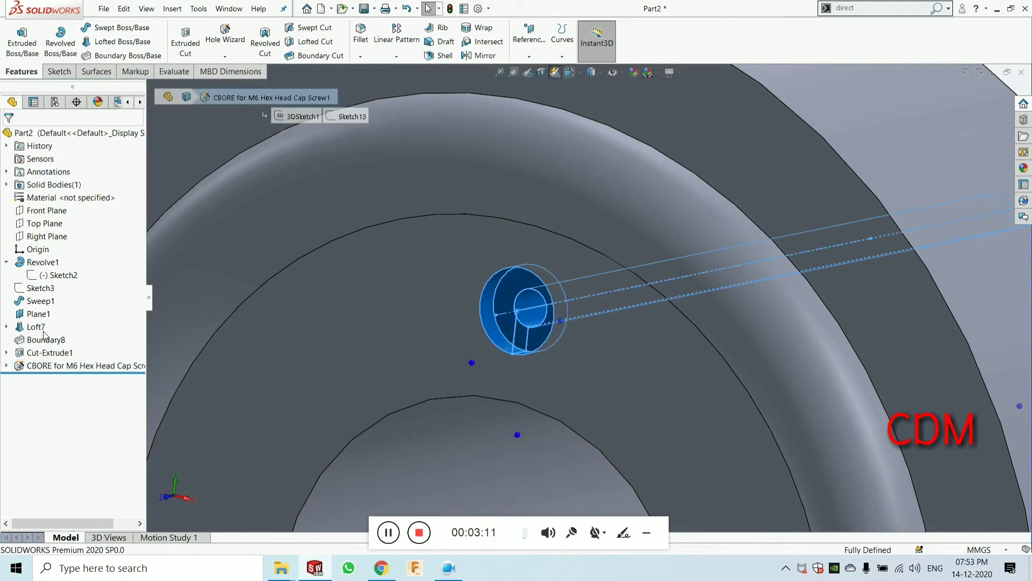
left_click(44, 331)
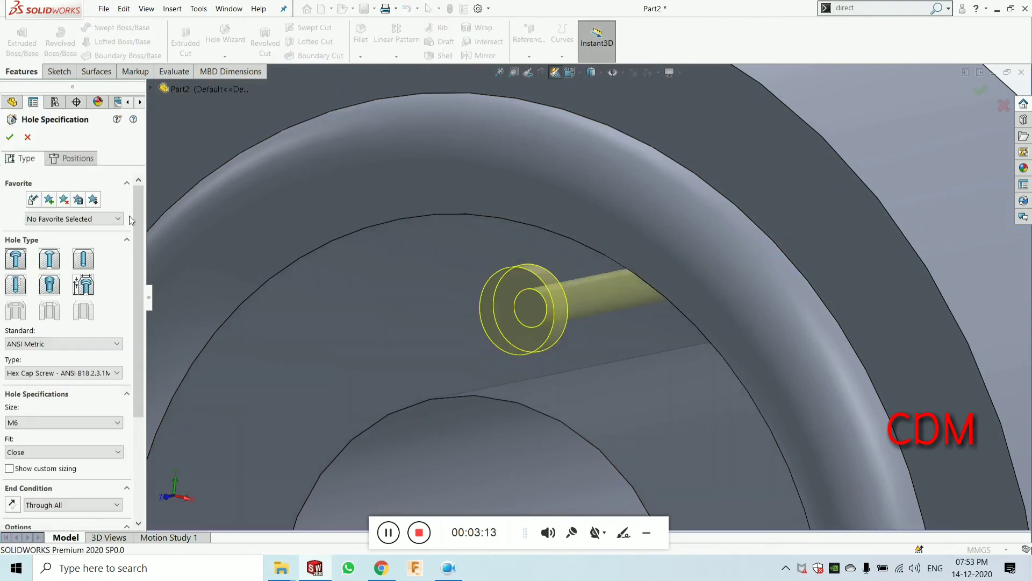
left_click_drag(136, 214, 136, 301)
scroll(698, 308, "up", 10)
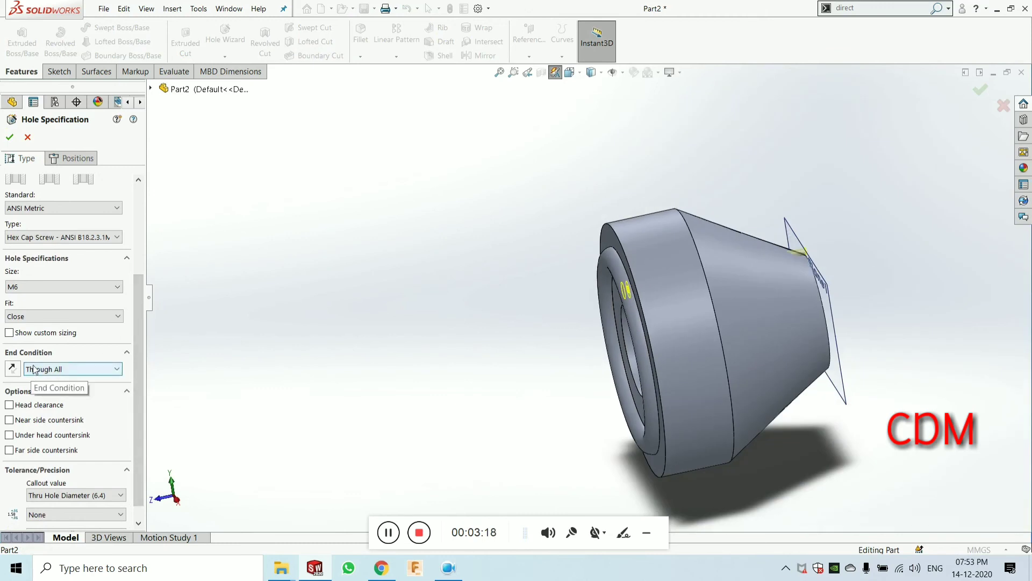
left_click(72, 369)
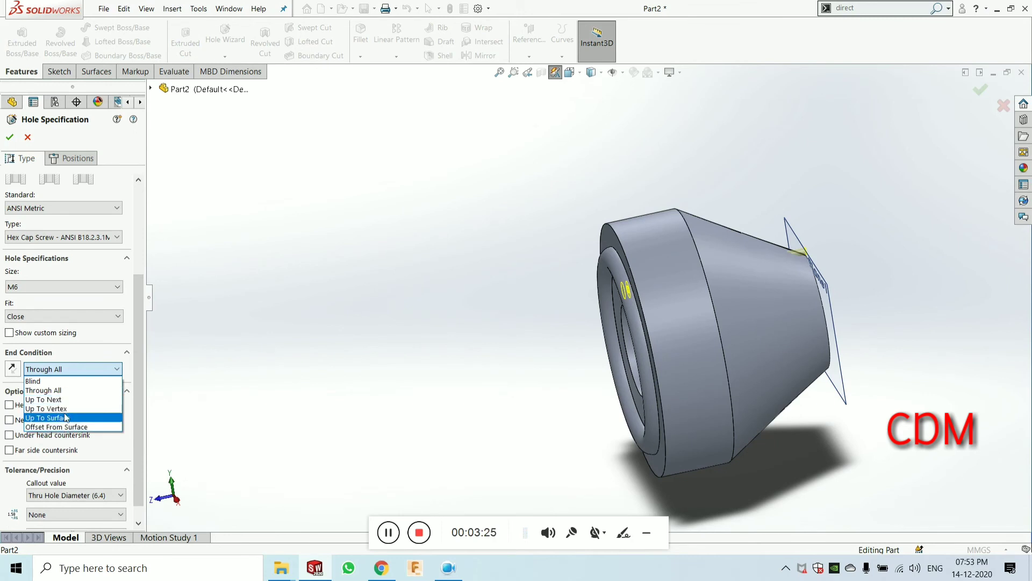
left_click(60, 394)
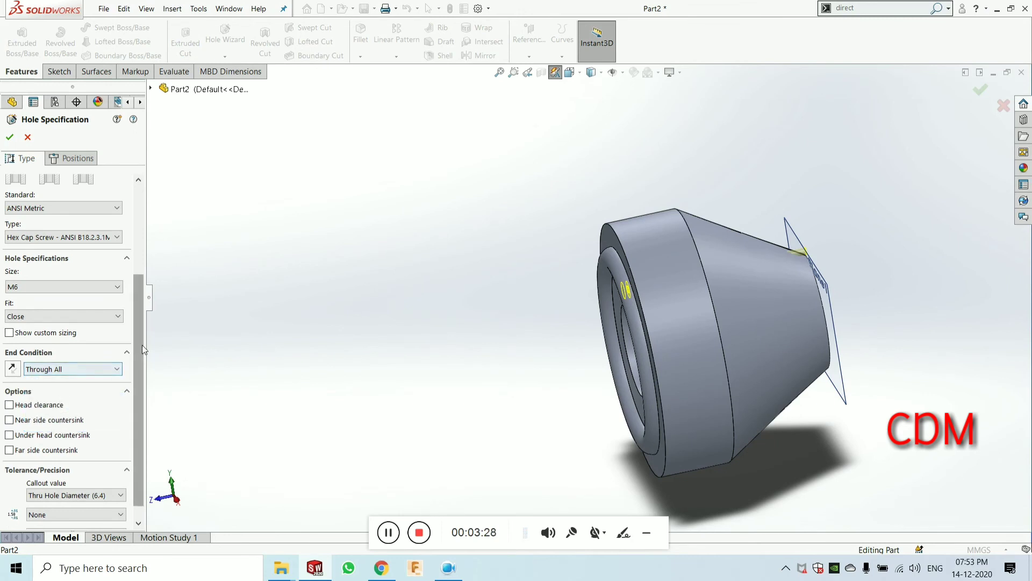
scroll(142, 345, "down", 1)
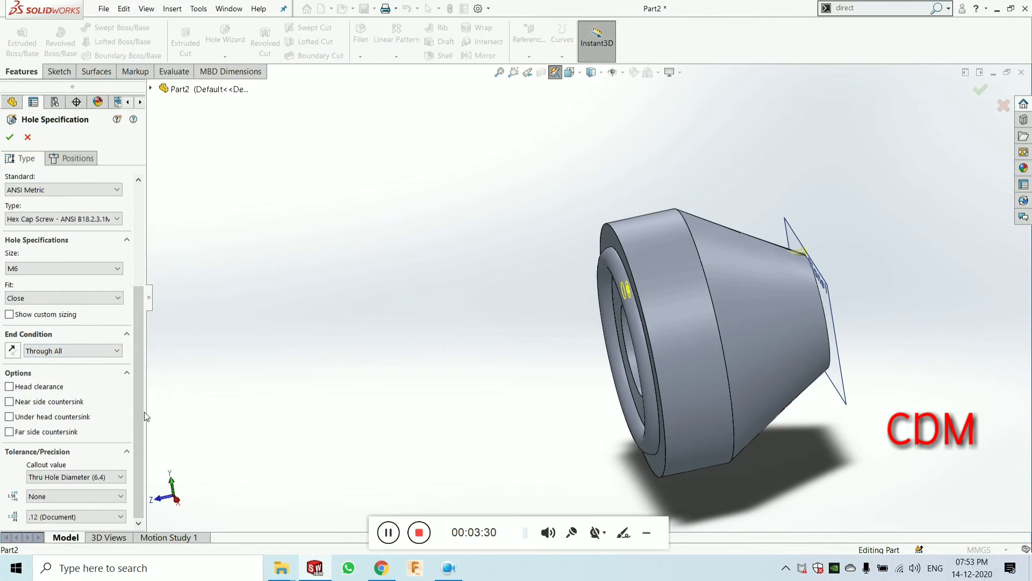
left_click(9, 433)
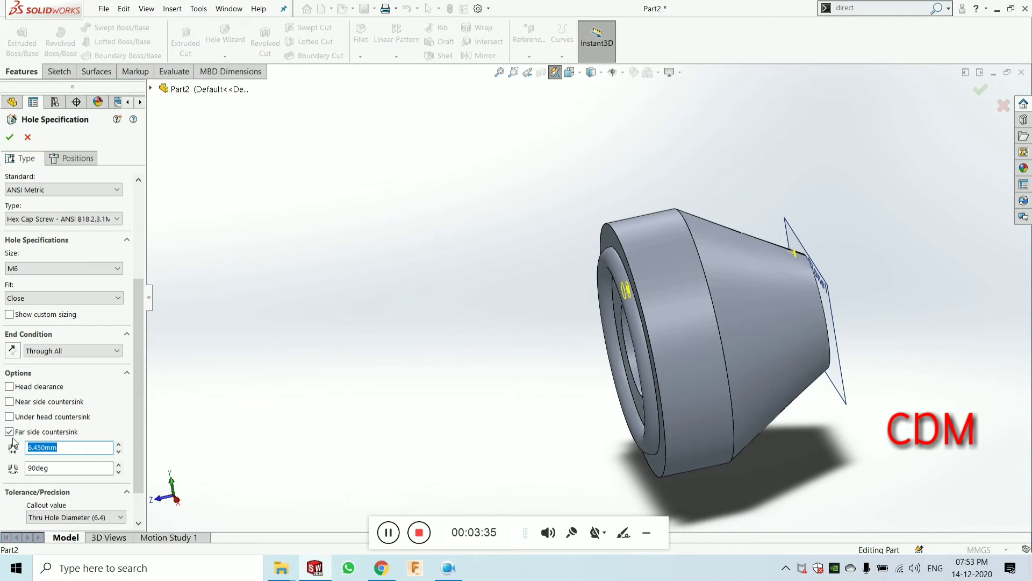
left_click(10, 432)
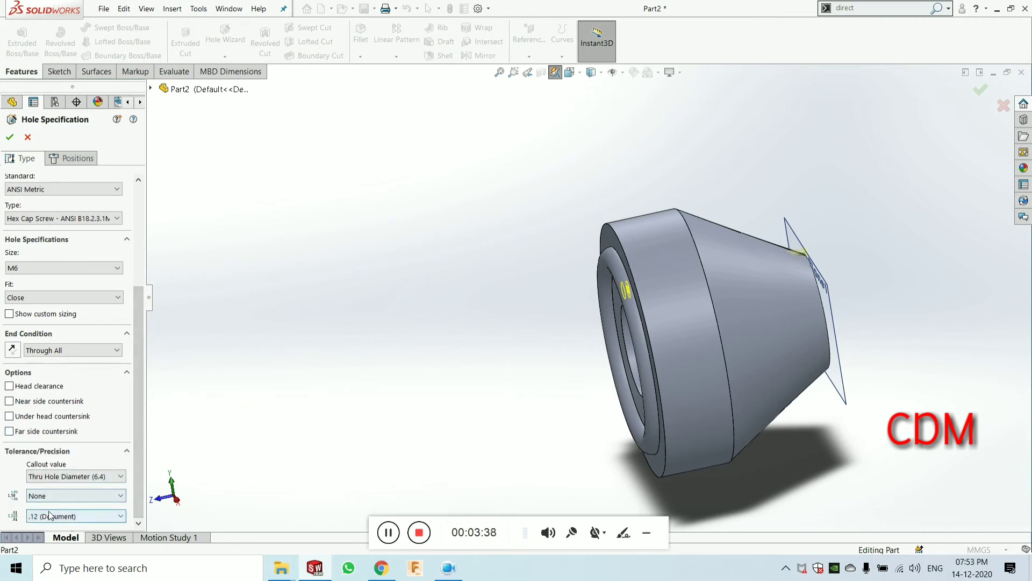
left_click(74, 495)
left_click(74, 496)
Switch the counterbore hole to ANSI Inch, Binding Head Screw, size #00, and apply the edit despite the low-memory warning.
left_click(74, 516)
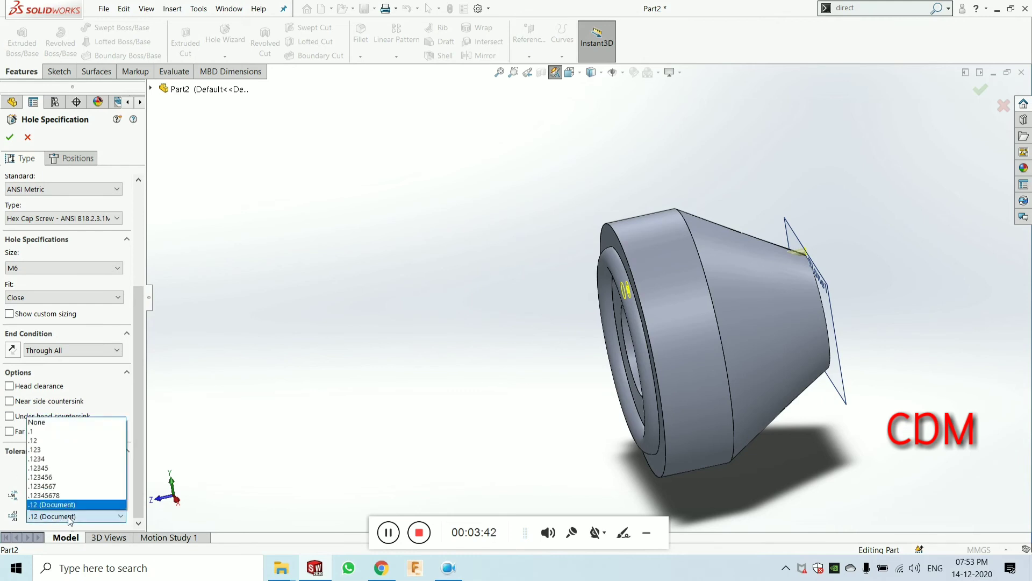
left_click(47, 422)
scroll(52, 340, "up", 5)
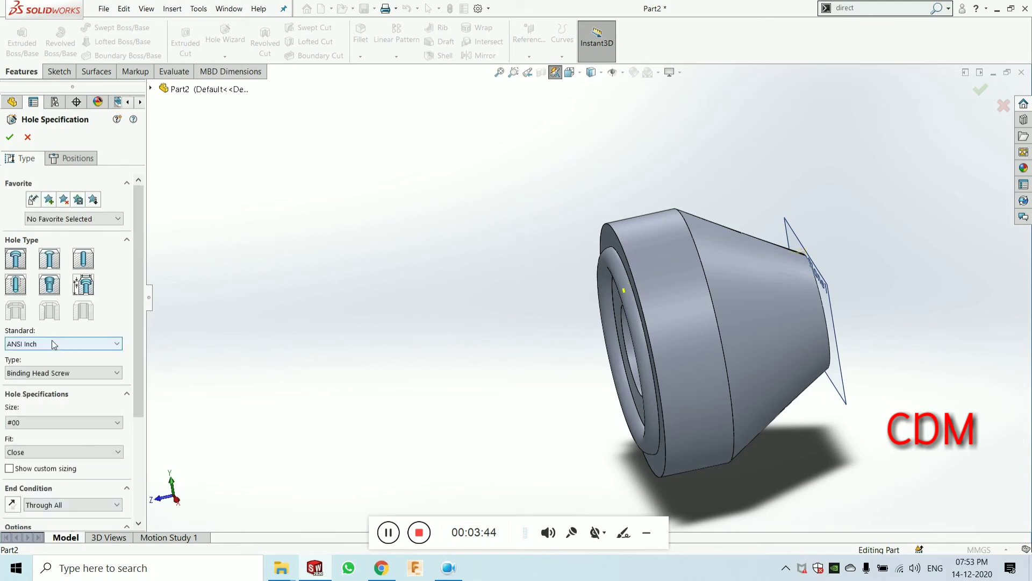
left_click(9, 136)
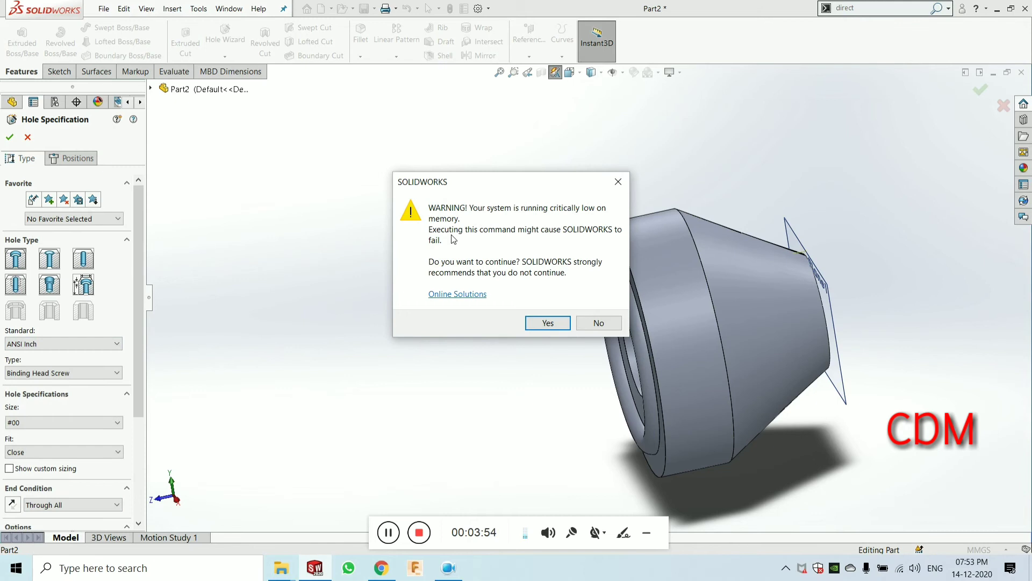
left_click(548, 323)
scroll(685, 359, "down", 10)
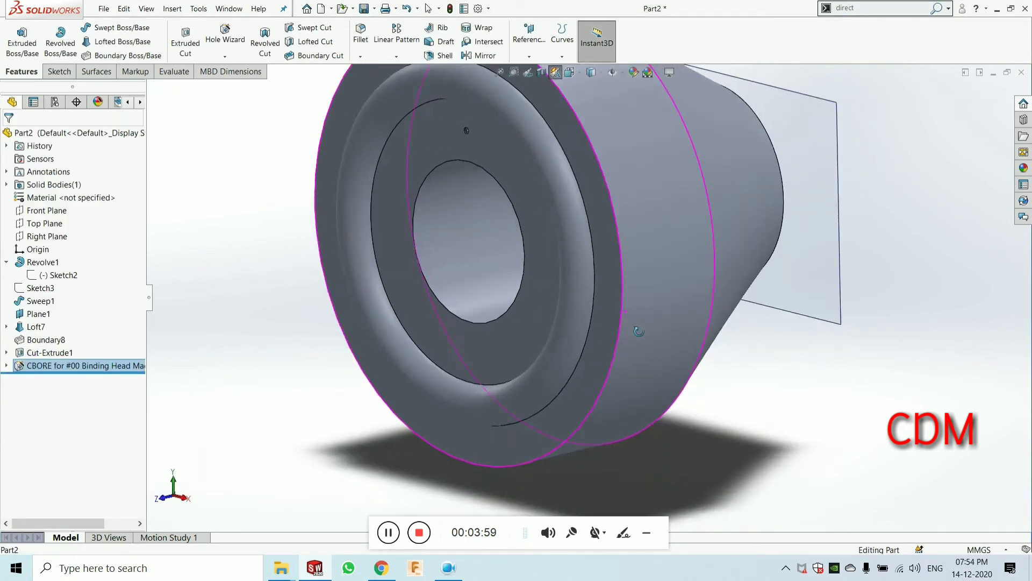
scroll(594, 310, "up", 6)
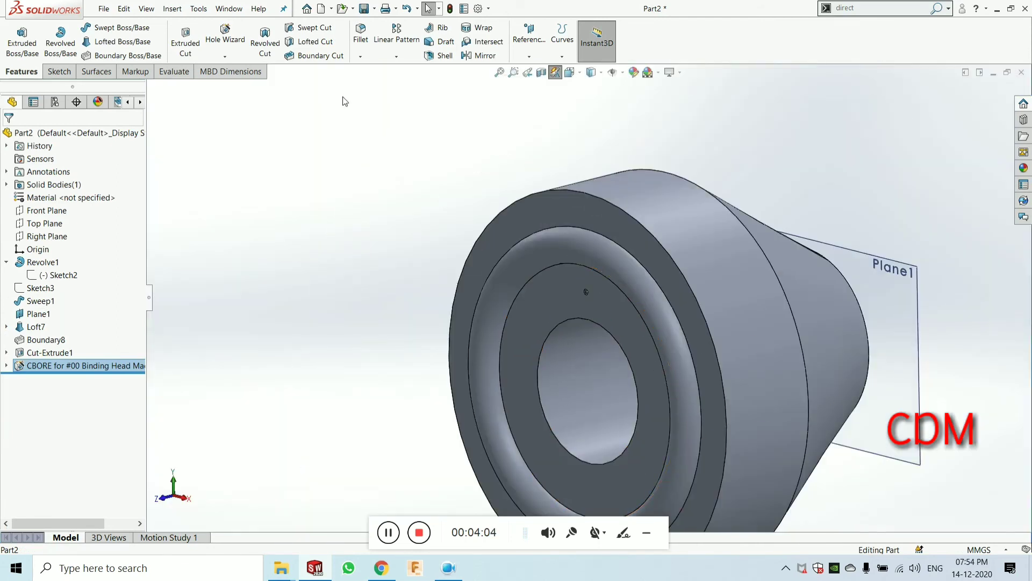
Start a circular pattern of the counterbore hole, using the central bore's circular edge as the direction reference.
left_click(396, 55)
left_click(403, 83)
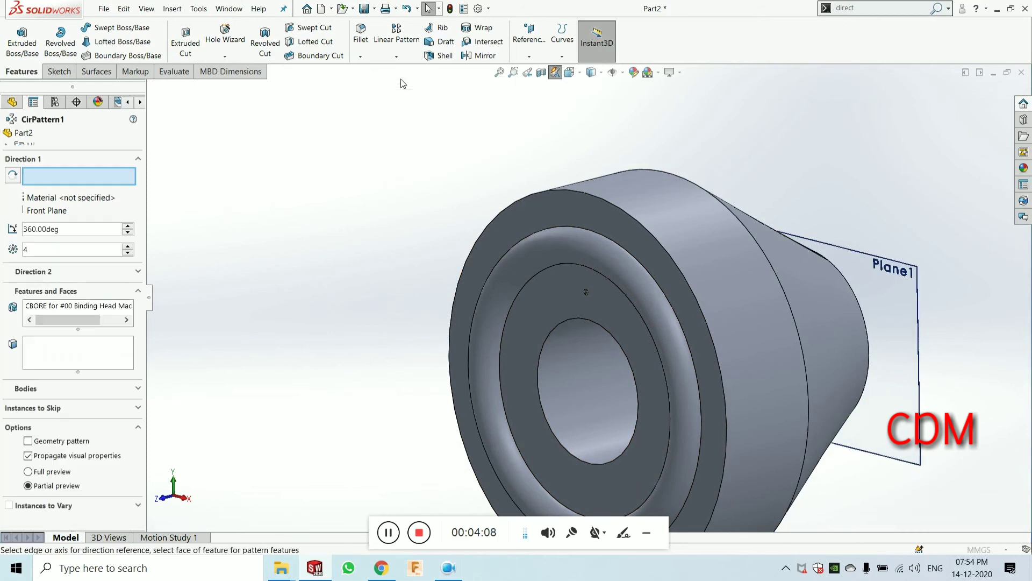
scroll(607, 348, "down", 5)
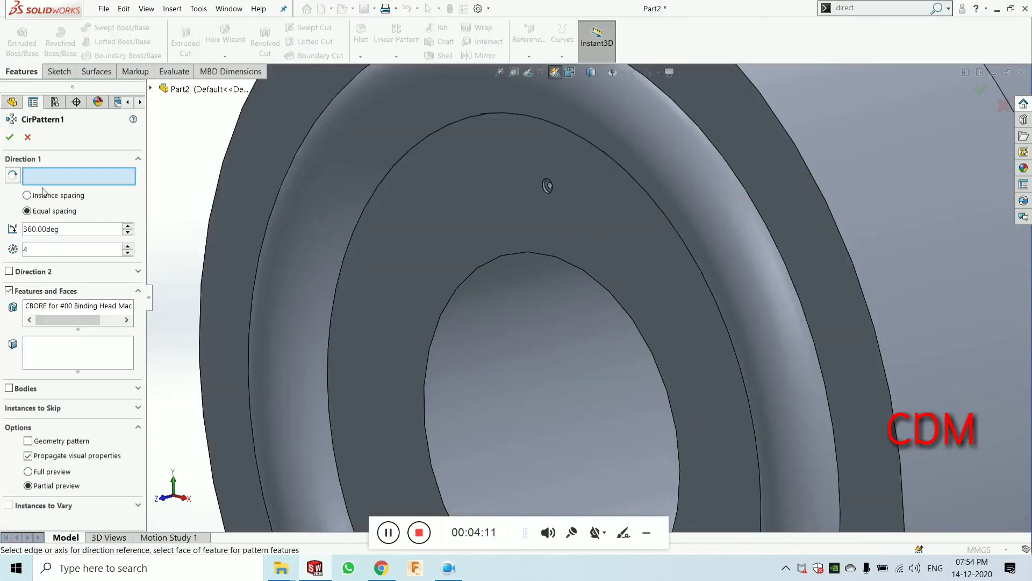
left_click(439, 324)
scroll(439, 323, "up", 3)
scroll(626, 341, "up", 5)
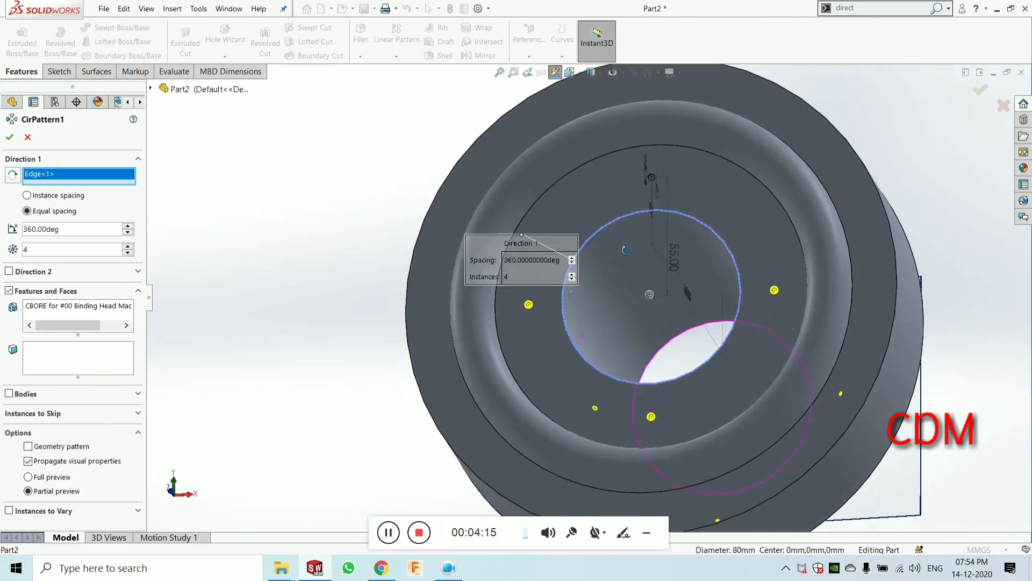
middle_click_drag(626, 339, 607, 376)
scroll(606, 376, "down", 4)
scroll(418, 330, "up", 3)
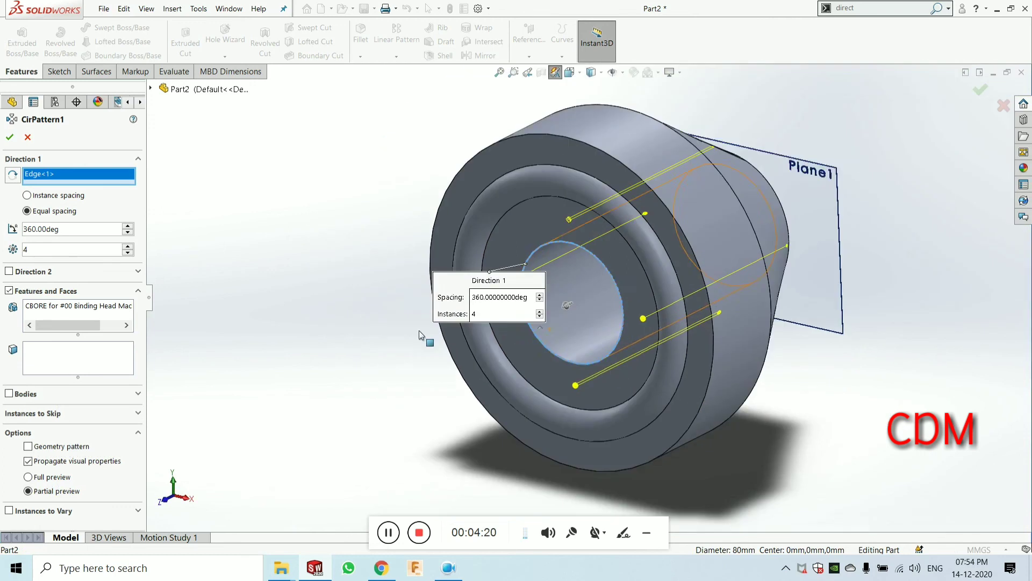
Set the circular pattern's number of instances to 12.
left_click(128, 246)
left_click(128, 246)
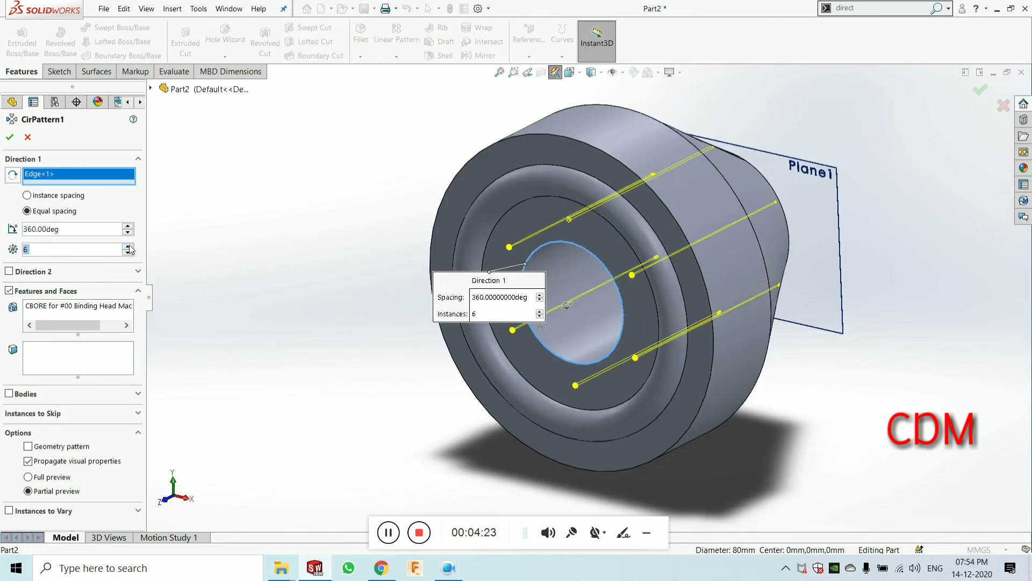
left_click(128, 246)
left_click(128, 246)
key("ctrl+1")
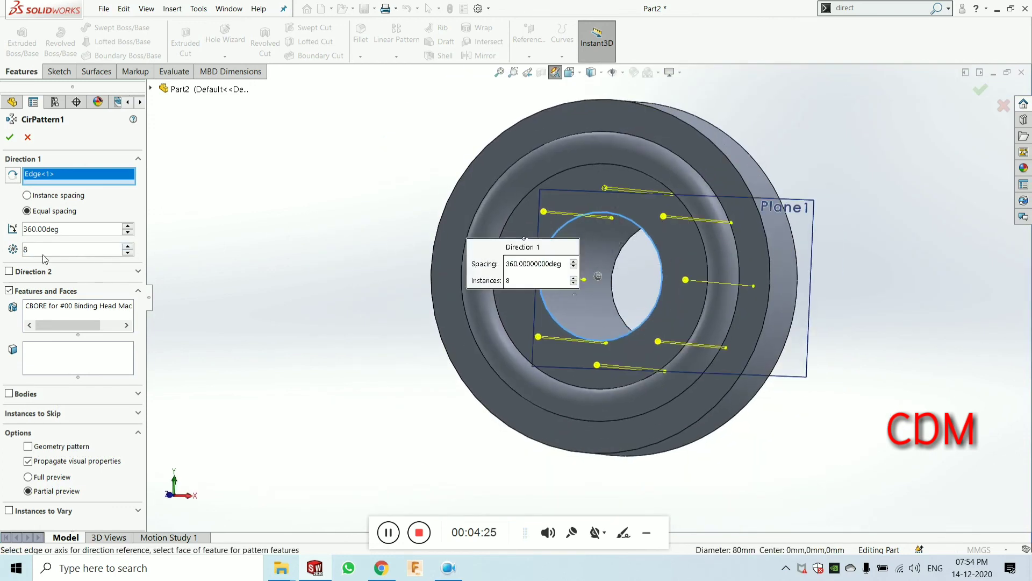
left_click(128, 246)
left_click(128, 245)
left_click(128, 246)
left_click(128, 246)
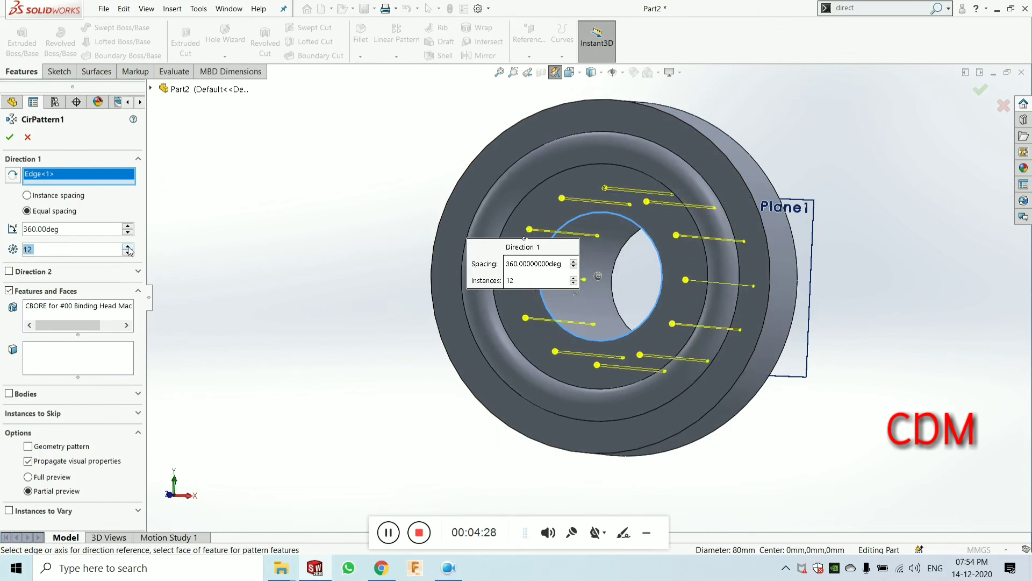
Try instance spacing, return to equal spacing over 360 degrees, and create the circular hole pattern.
left_click(52, 198)
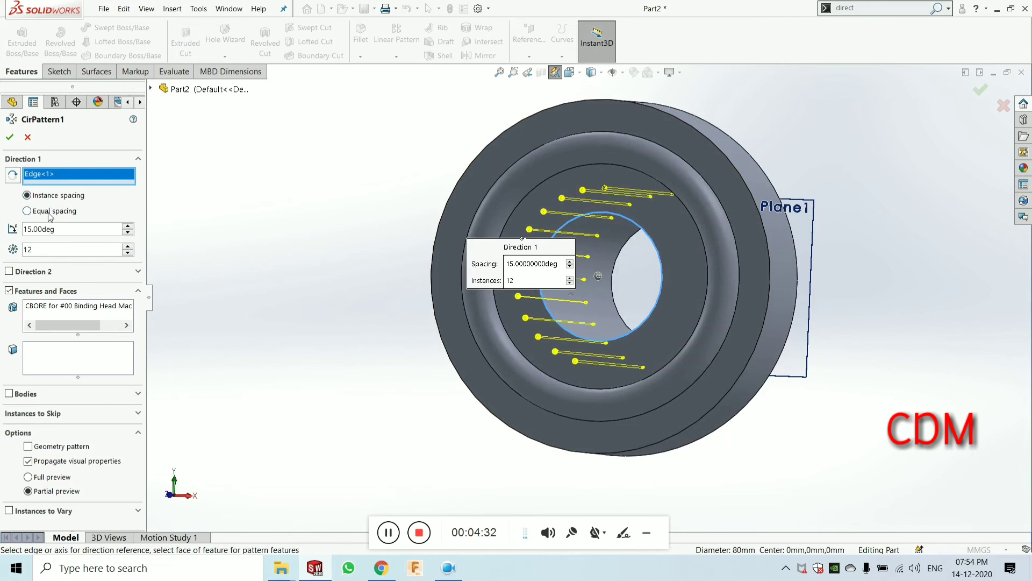
left_click(50, 213)
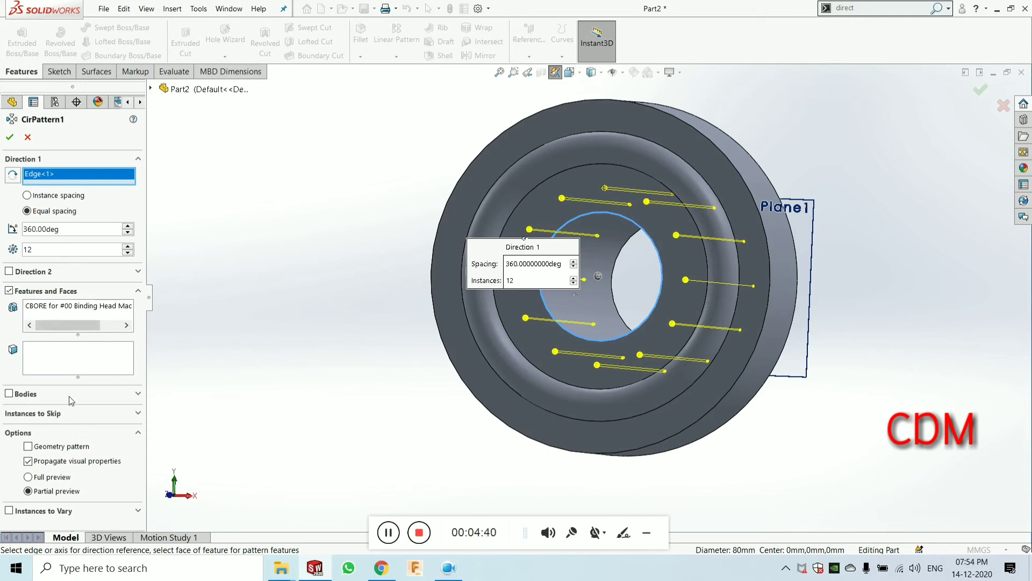
left_click(7, 136)
left_click(363, 265)
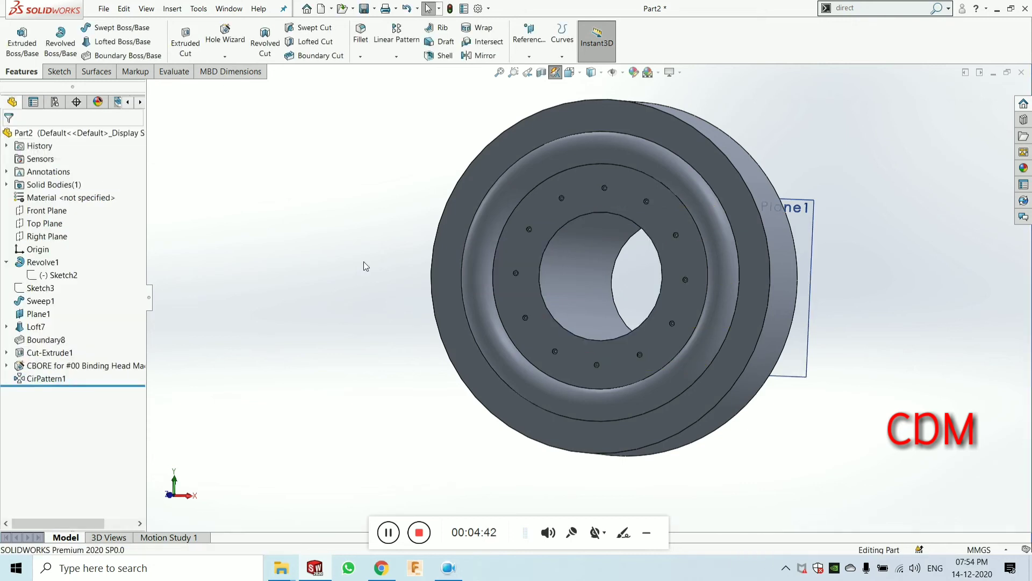
Examine the patterned counterbore holes around the central bore up close and from an angled view.
scroll(364, 265, "up", 3)
middle_click_drag(365, 268, 403, 325)
scroll(651, 328, "down", 5)
scroll(518, 344, "up", 3)
scroll(502, 349, "down", 5)
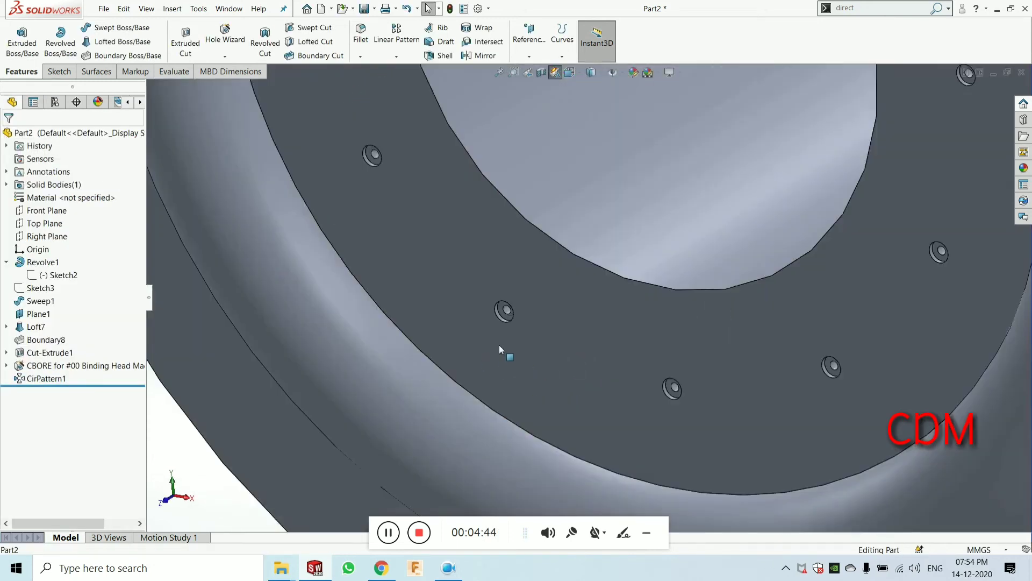
scroll(553, 341, "up", 2)
scroll(562, 335, "up", 10)
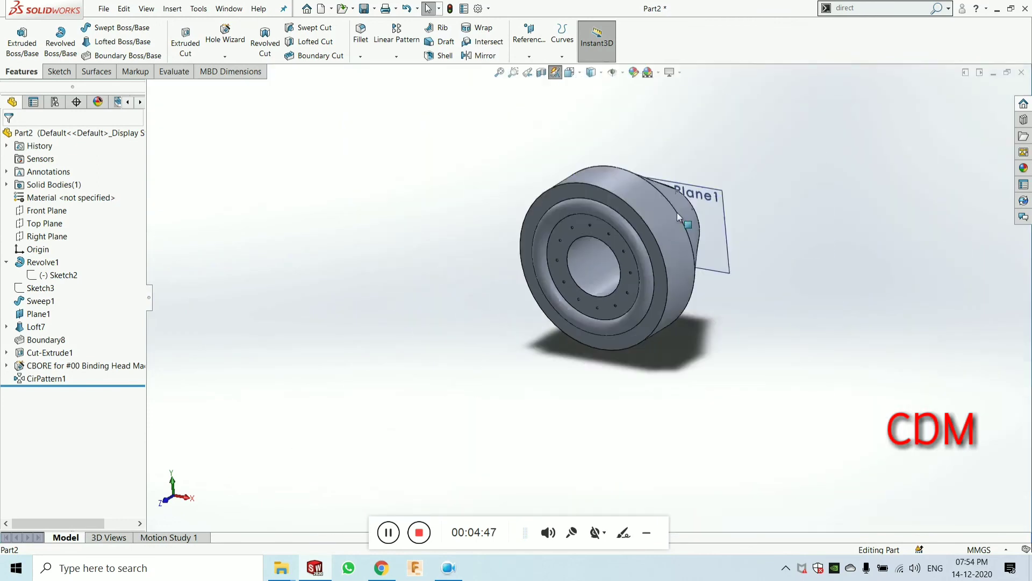
middle_click_drag(649, 255, 642, 264)
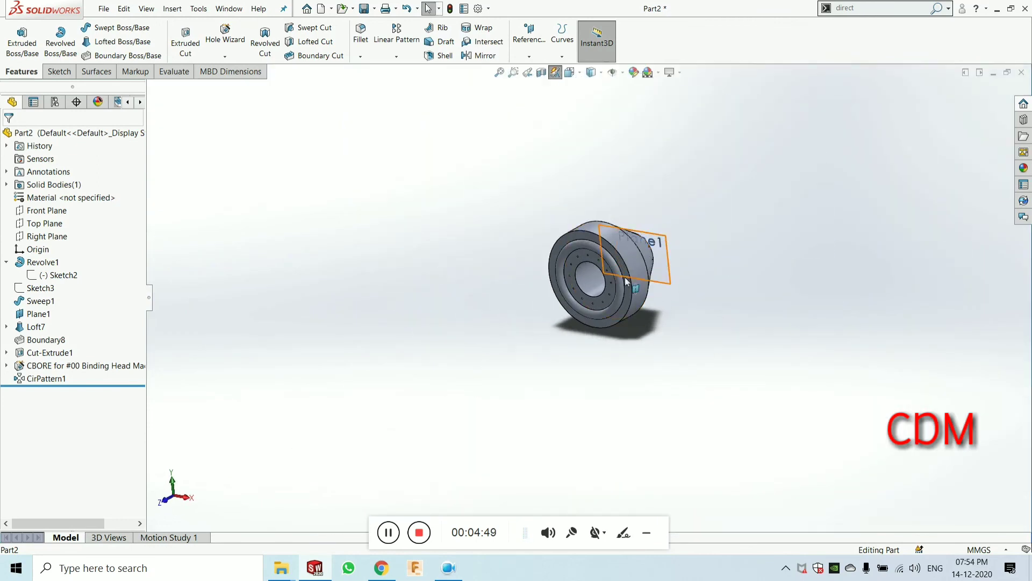
Show the part in isometric view and examine its outer shape and the patterned counterbore holes around the bore.
scroll(637, 269, "down", 3)
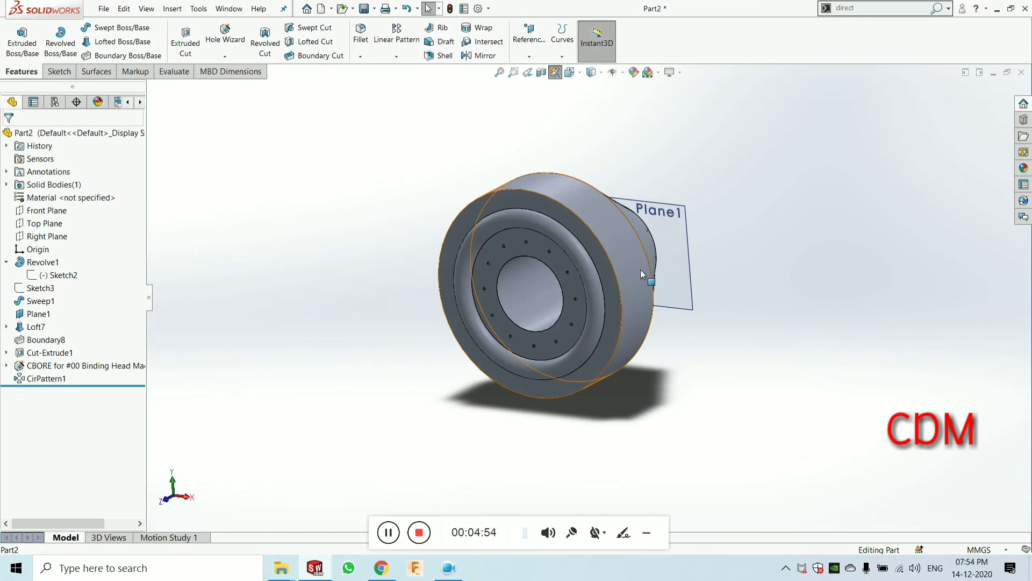
key("ctrl+7")
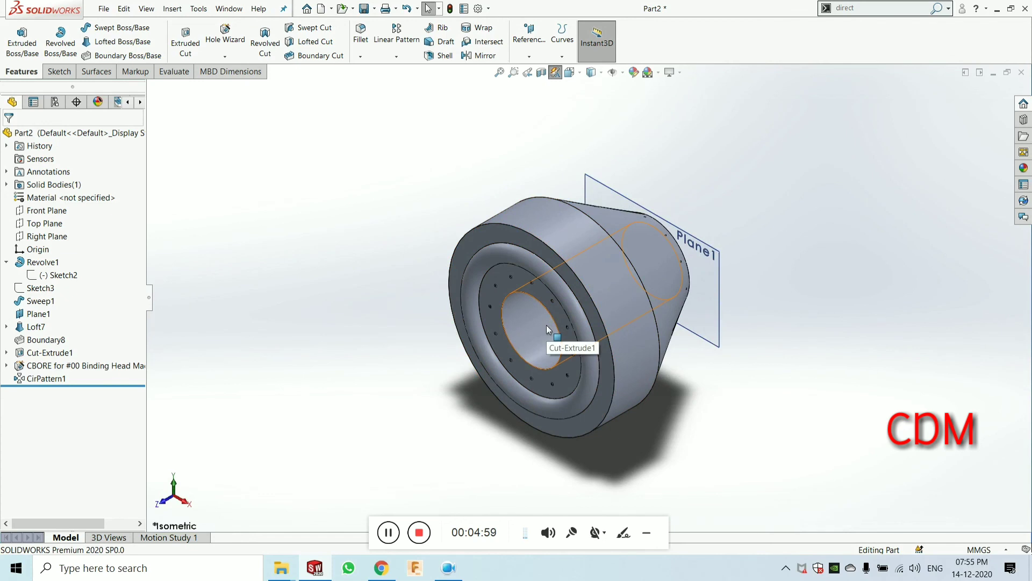
scroll(546, 325, "down", 3)
scroll(546, 325, "up", 3)
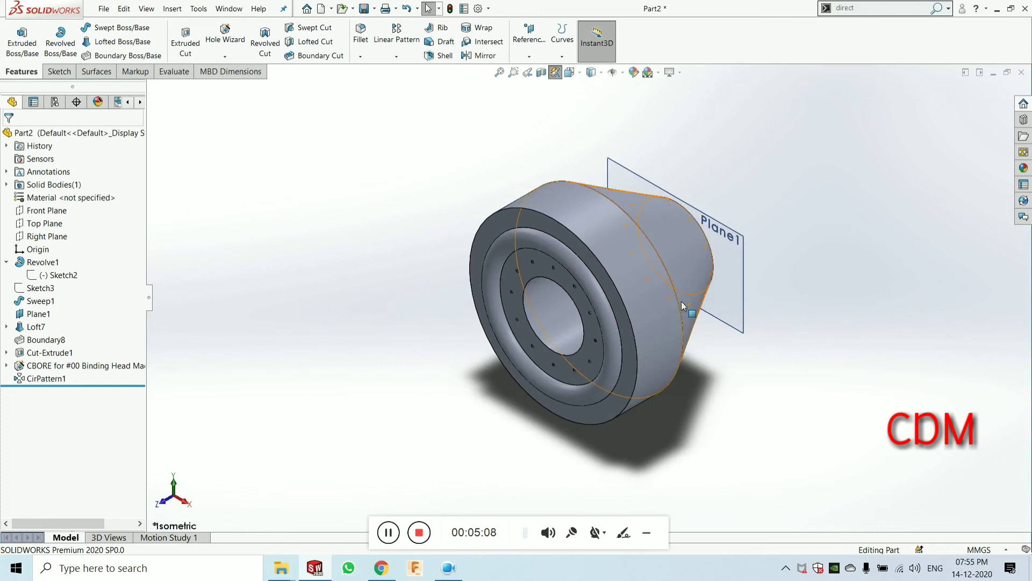
scroll(573, 343, "down", 3)
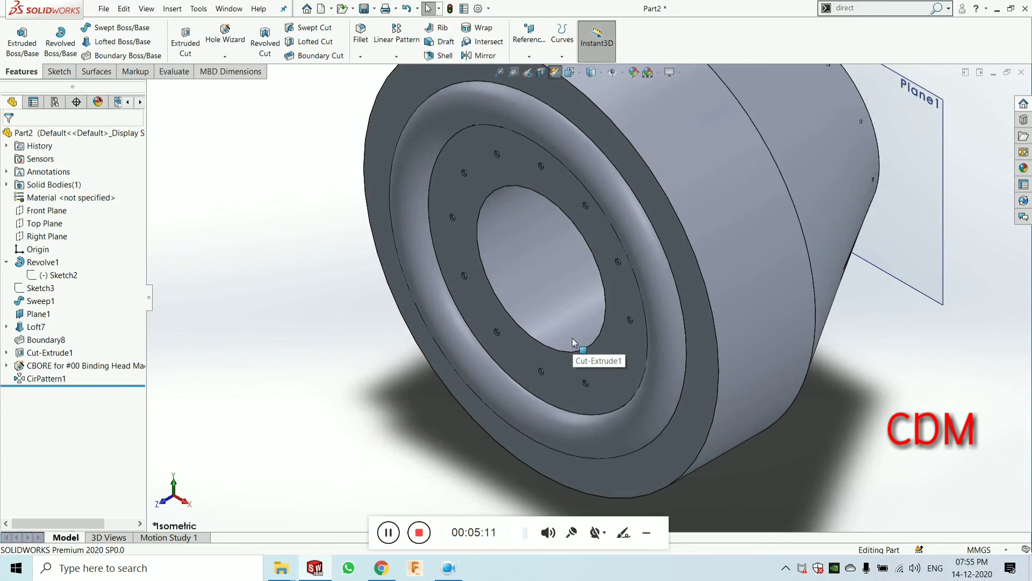
scroll(572, 338, "up", 5)
scroll(643, 255, "down", 4)
scroll(637, 255, "up", 5)
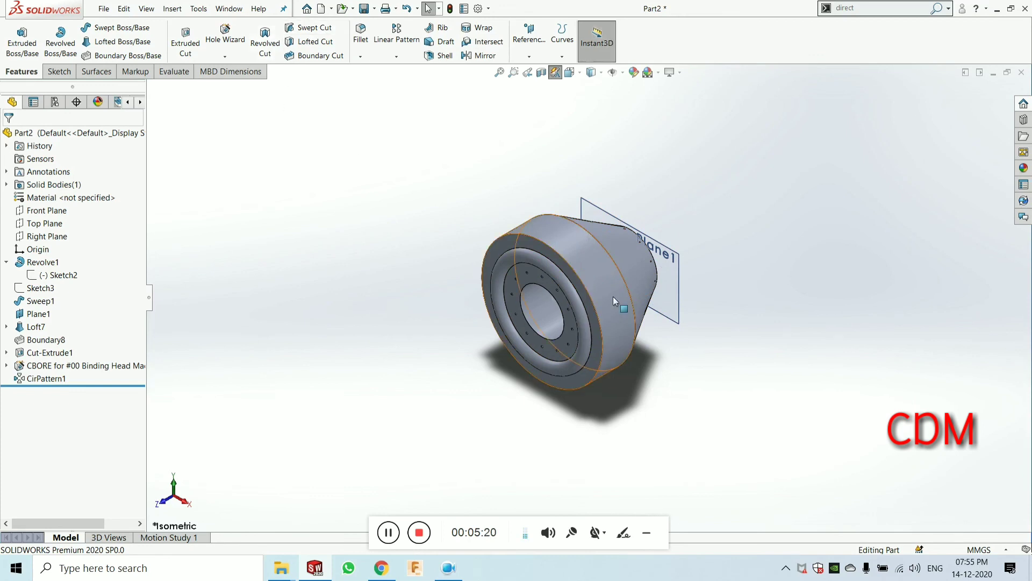
scroll(612, 298, "down", 2)
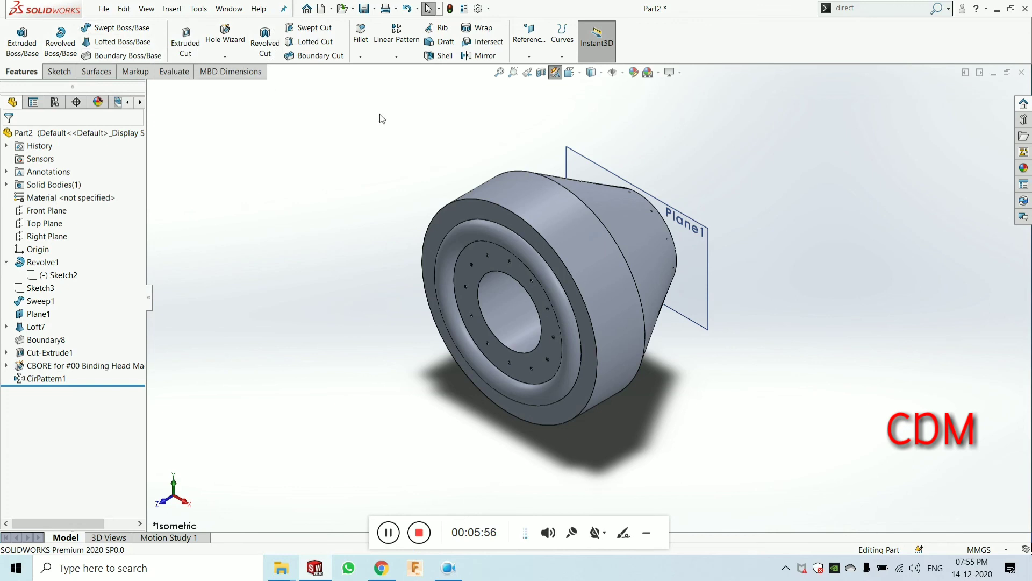
scroll(504, 226, "down", 4)
scroll(504, 225, "up", 2)
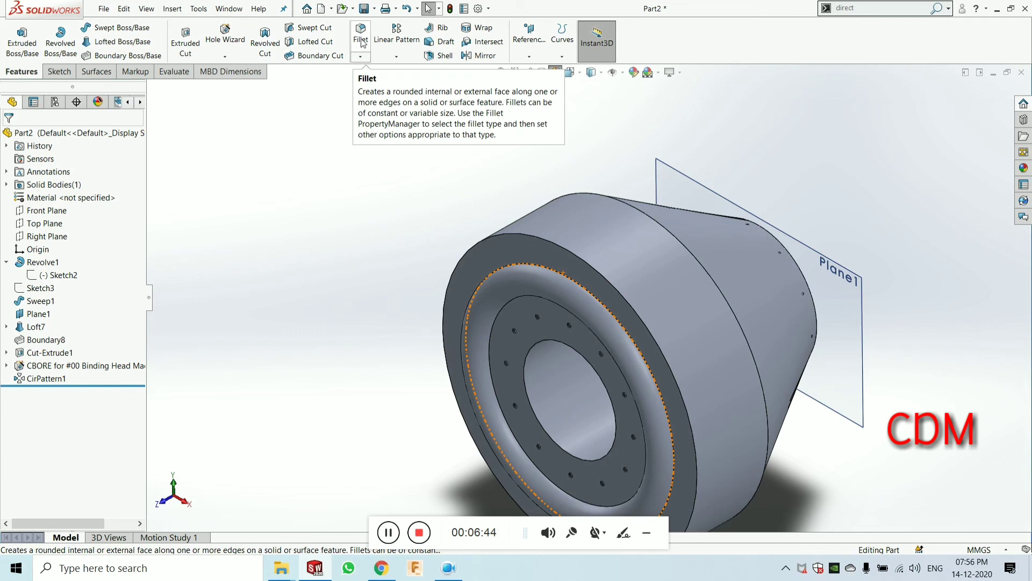
left_click(385, 174)
scroll(385, 173, "up", 3)
scroll(565, 388, "down", 2)
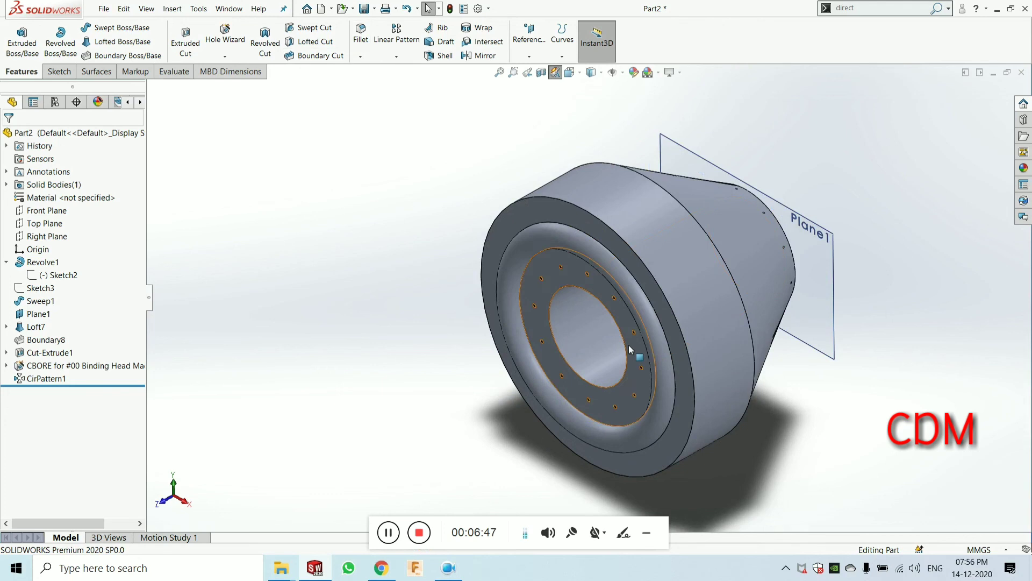